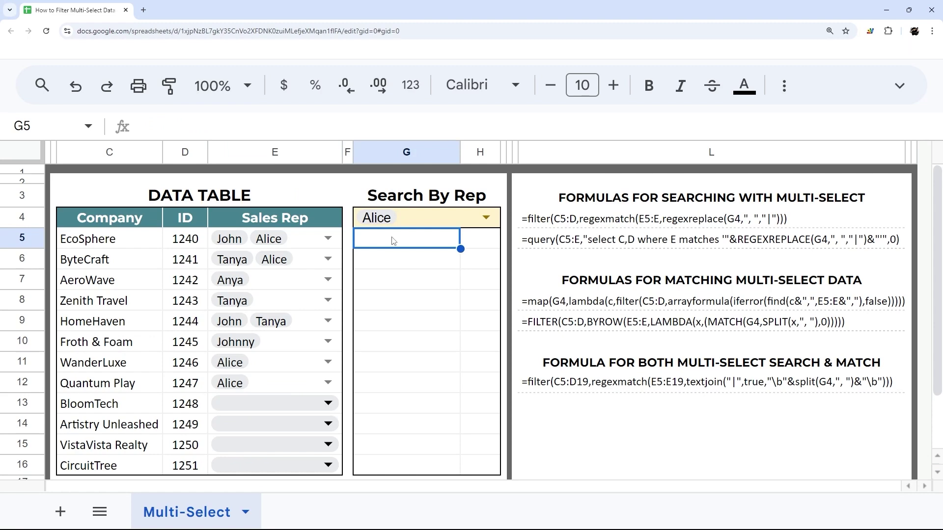
Step: Enter =filter(C5:D16,E5:E16=G4) in cell G5 to list the companies and IDs for the selected rep
type("=filter")
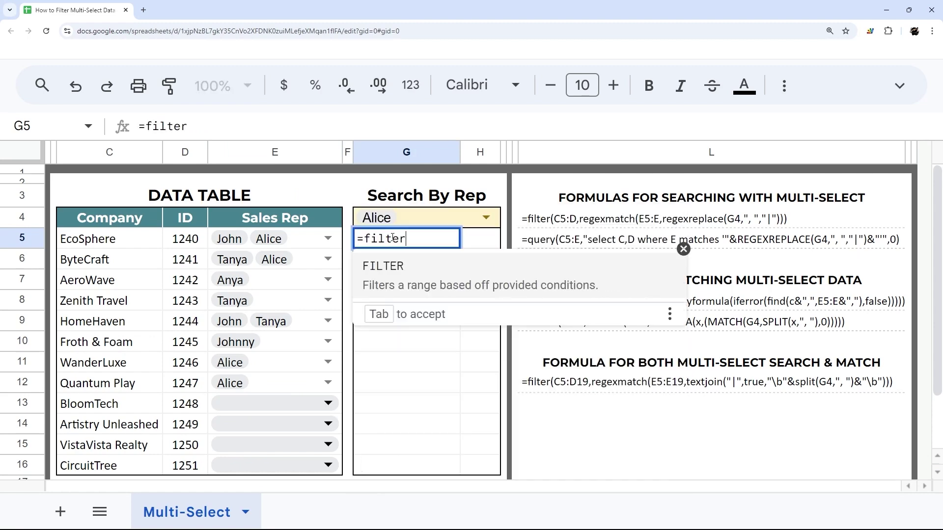
type("(")
left_click_drag(158, 246, 177, 398)
type(",")
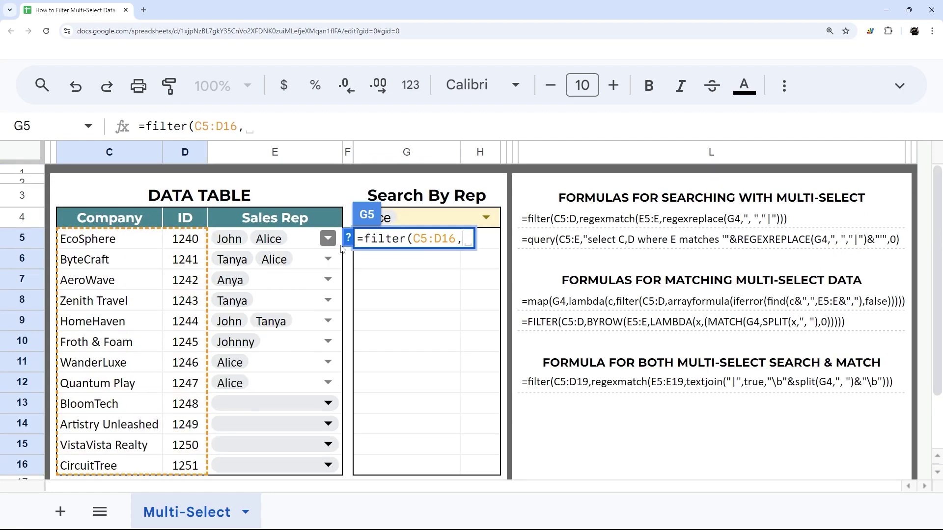
left_click_drag(339, 248, 334, 406)
type("=")
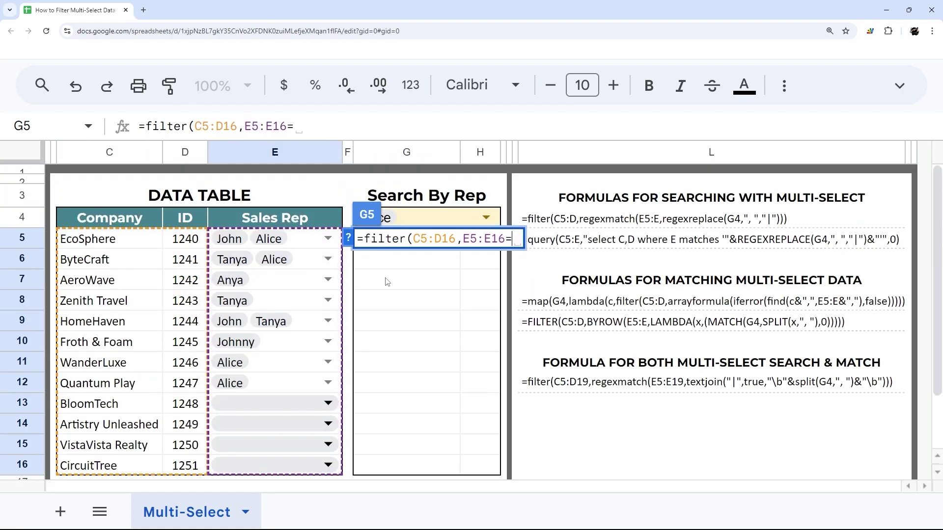
left_click(434, 226)
key("Return")
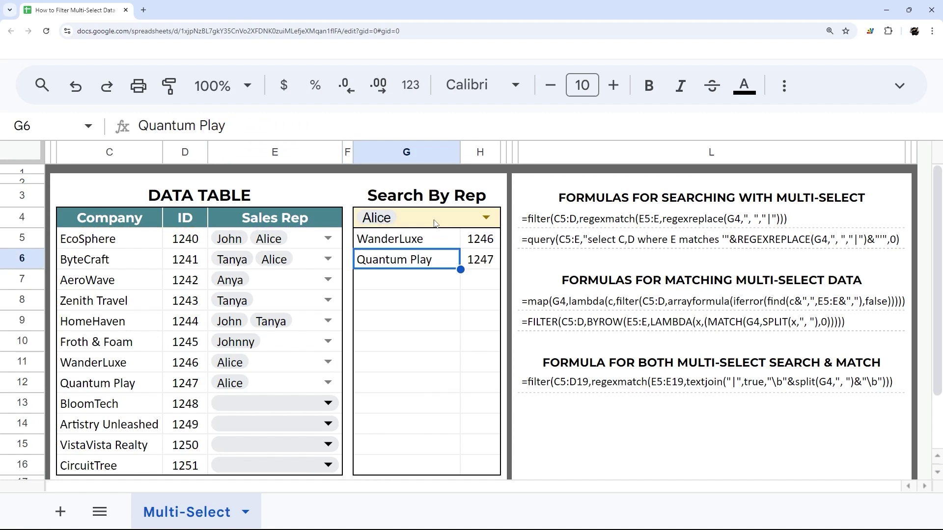
left_click(404, 238)
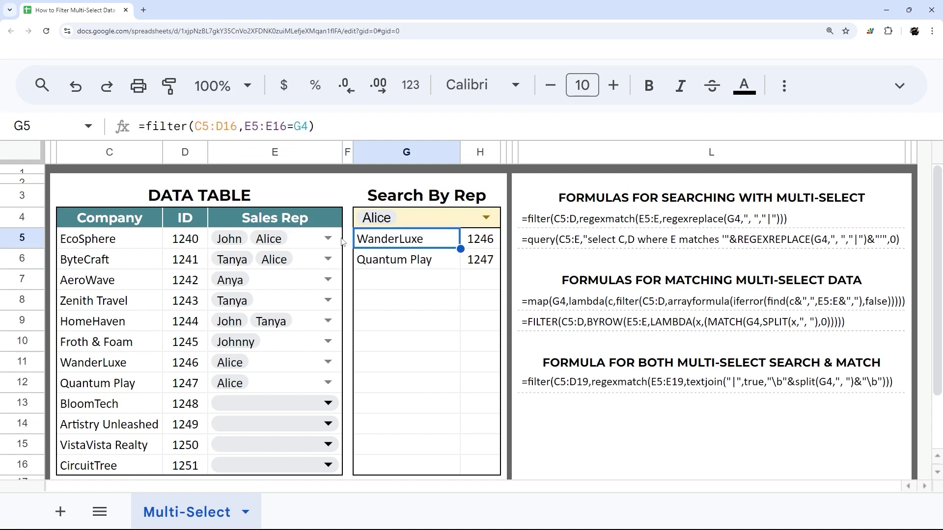
Step: Check the Sales Rep entries in rows 5, 6, 11 and 12, and add Froth & Foam's rep to WanderLuxe's entry
left_click_drag(303, 240, 297, 263)
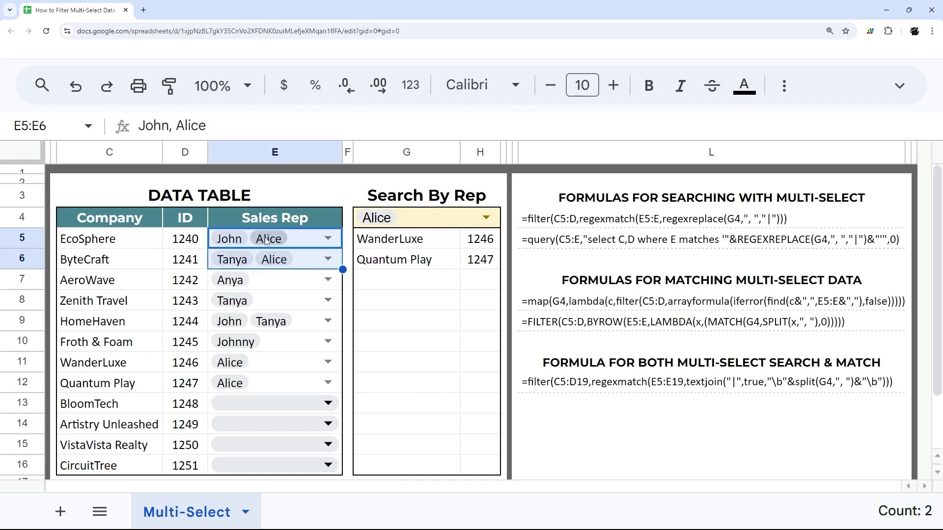
left_click(267, 361)
left_click_drag(268, 385, 264, 366)
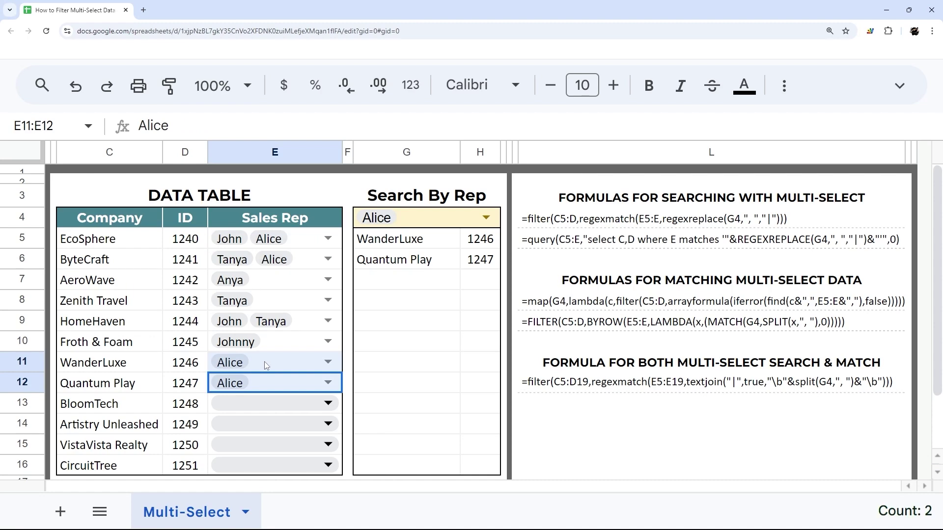
left_click(264, 362)
left_click(332, 367)
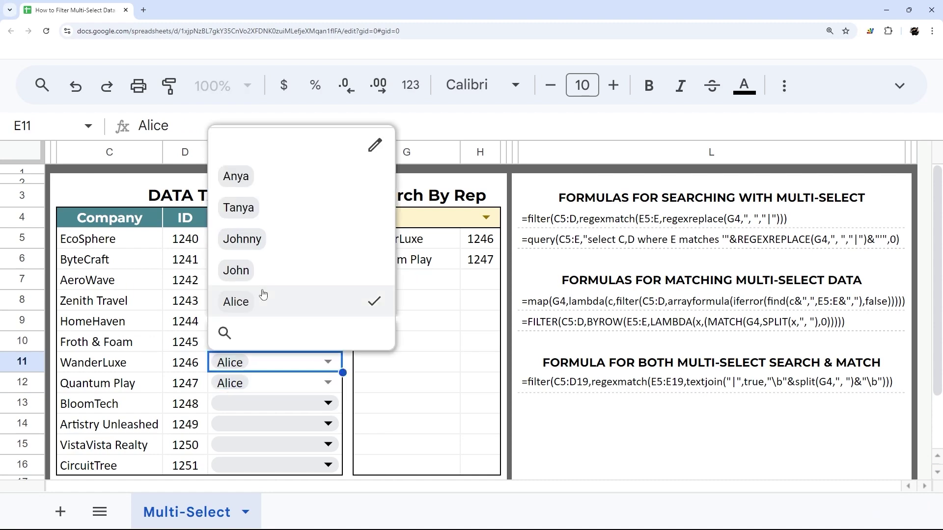
left_click(265, 241)
Step: Clear the exact-match filter formula from cell G5
left_click(448, 243)
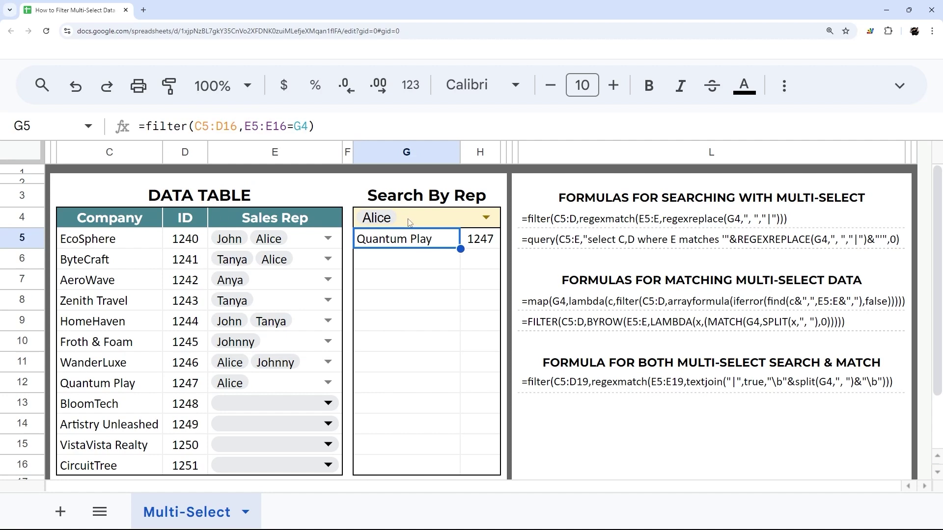
key("Delete")
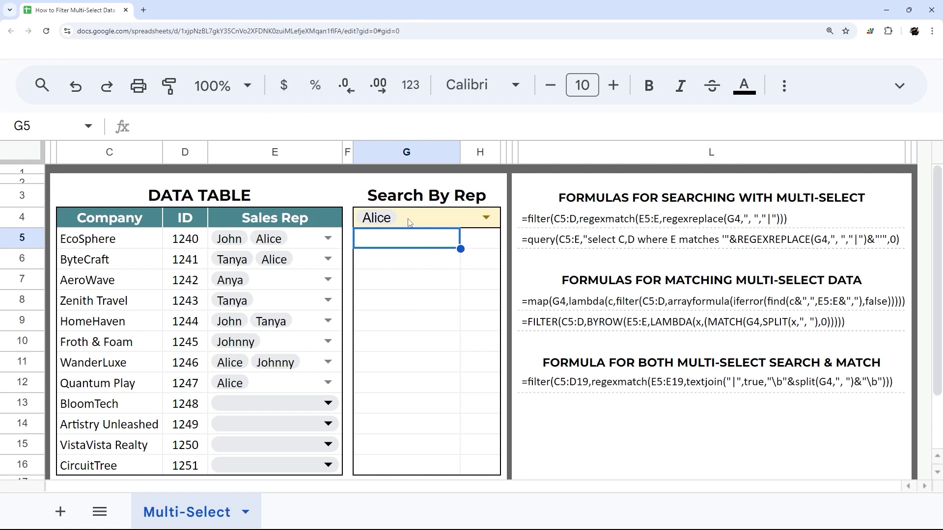
left_click(625, 202)
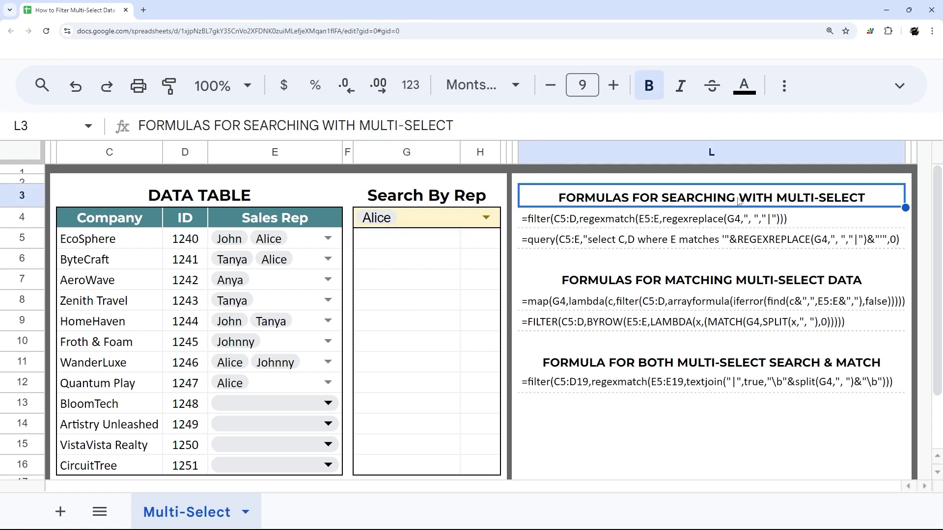
Step: Add Froth & Foam's rep as a second selection in the Search By Rep cell G4
left_click(485, 217)
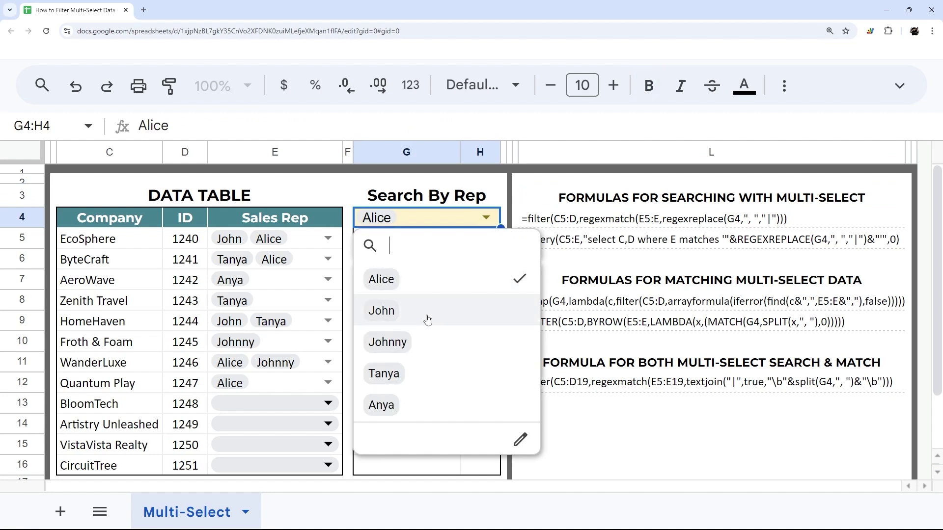
left_click(426, 342)
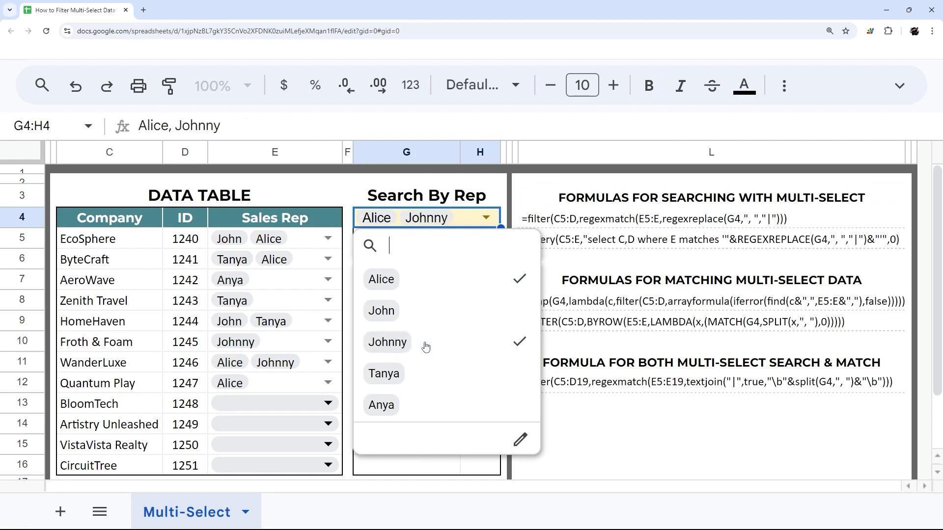
left_click(649, 245)
Step: Copy the formula =filter(C5:D,regexmatch(E5:E,regexreplace(G4,", ","|"))) from L4 into cell G5
left_click(648, 217)
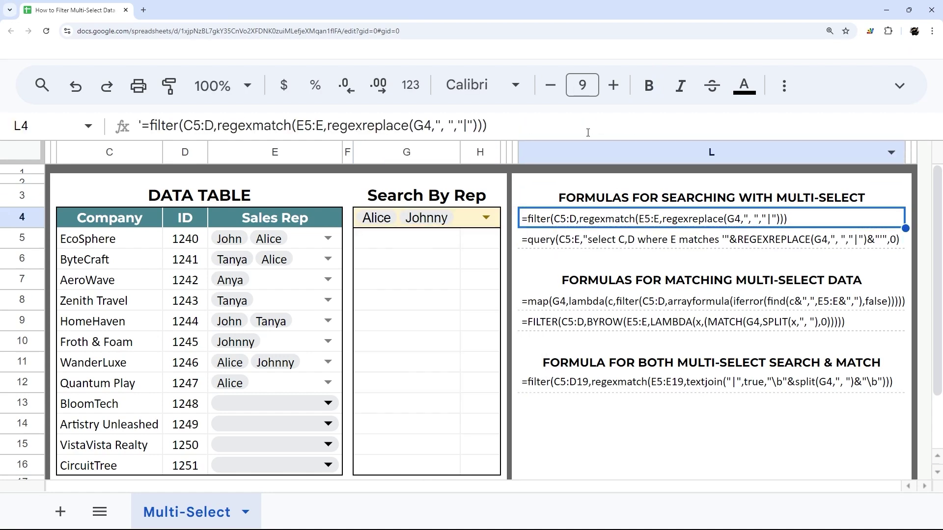
left_click_drag(487, 126, 145, 123)
key("ctrl+c")
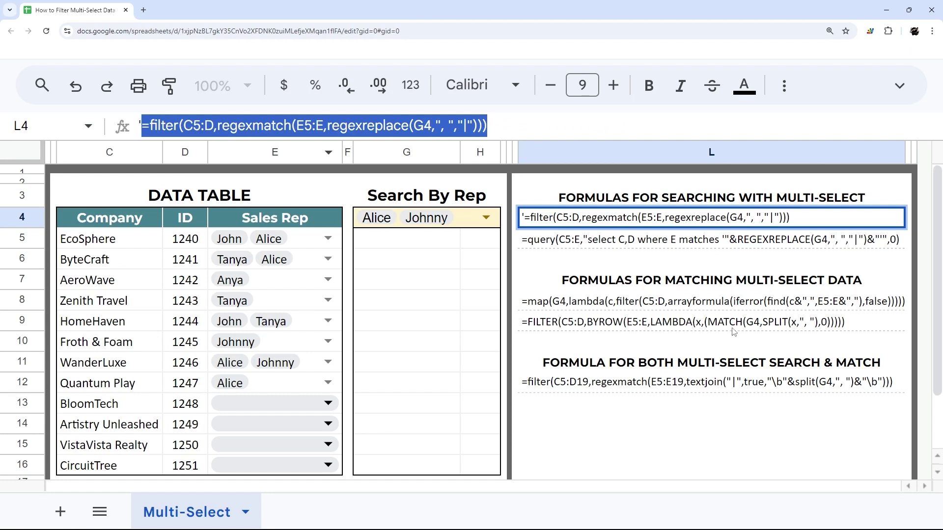
left_click(141, 123)
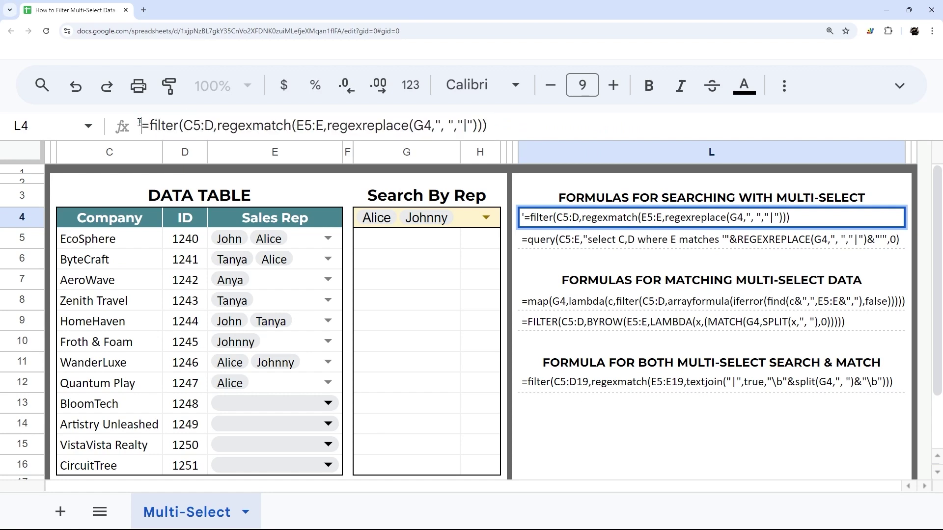
key("Escape")
left_click(403, 239)
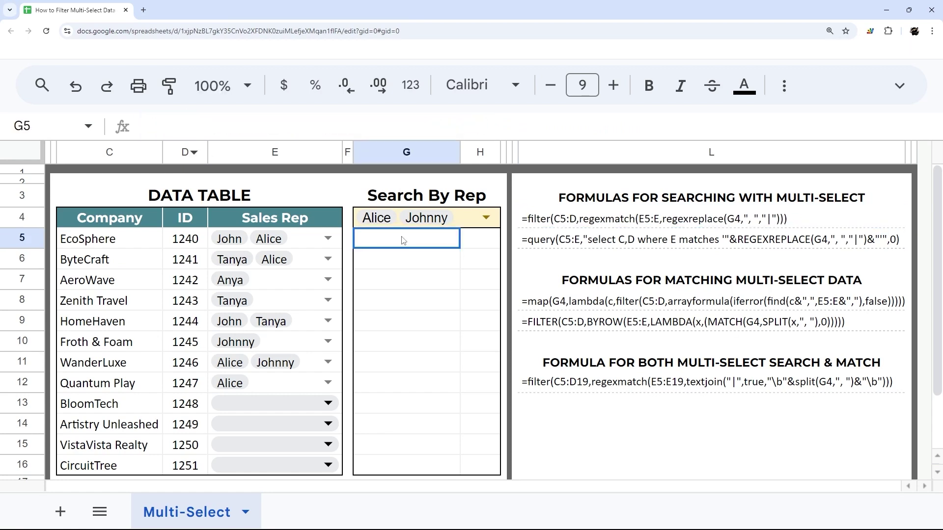
key("ctrl+v")
key("Return")
left_click(403, 239)
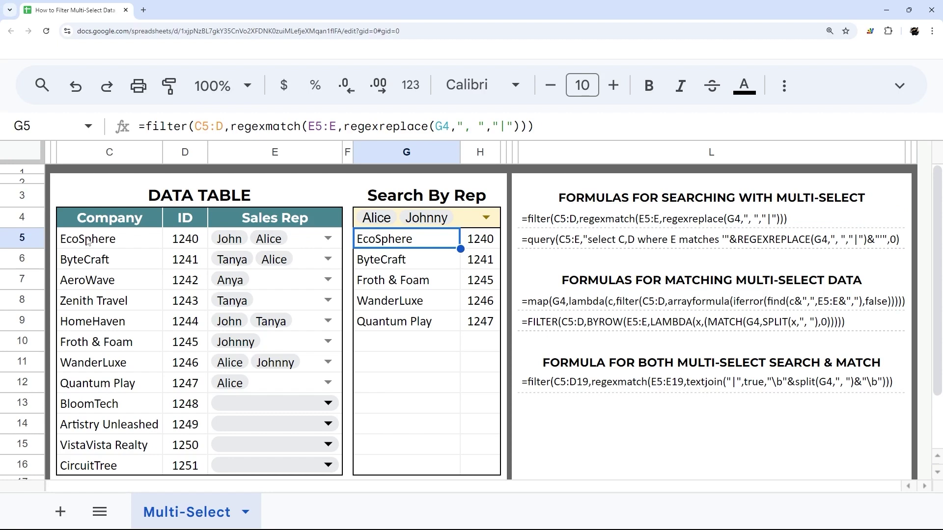
Step: Compare each company in the search results with its row and assigned reps in the data table
left_click_drag(87, 241, 269, 240)
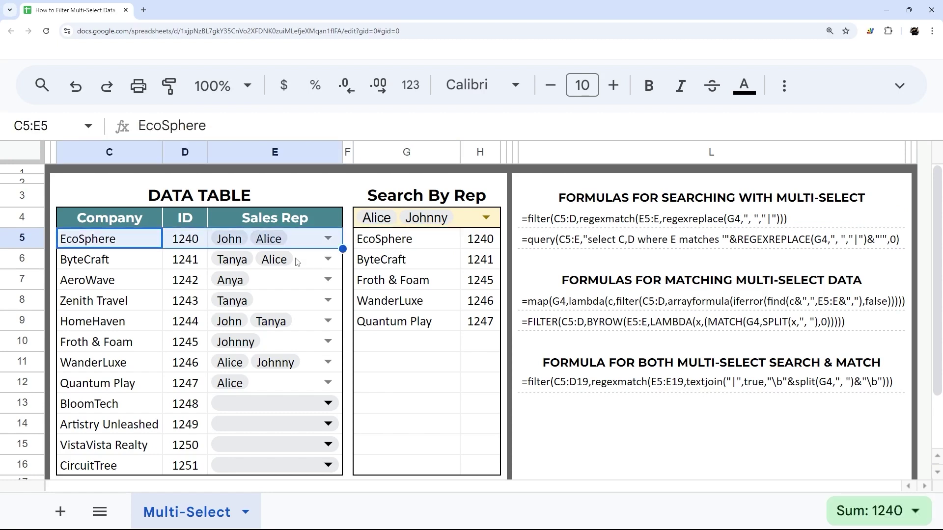
left_click_drag(139, 262, 325, 258)
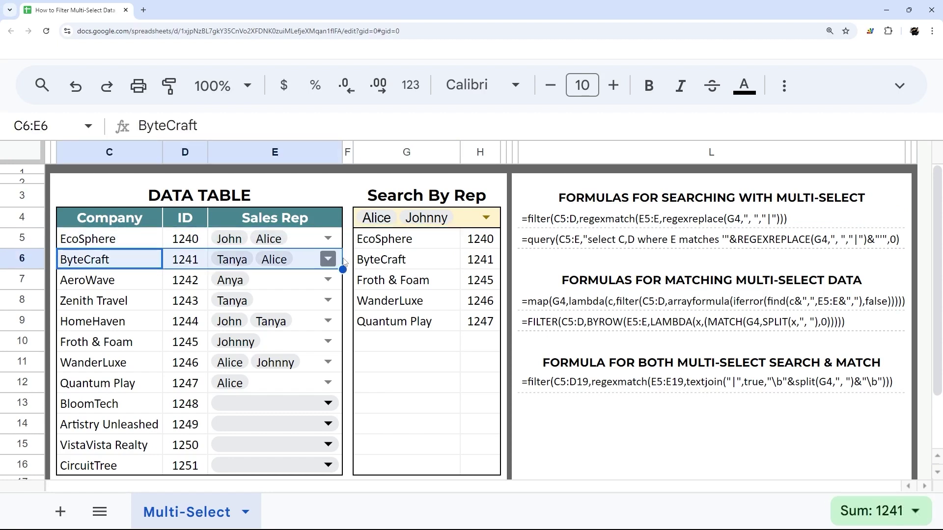
left_click(379, 262)
left_click(377, 285)
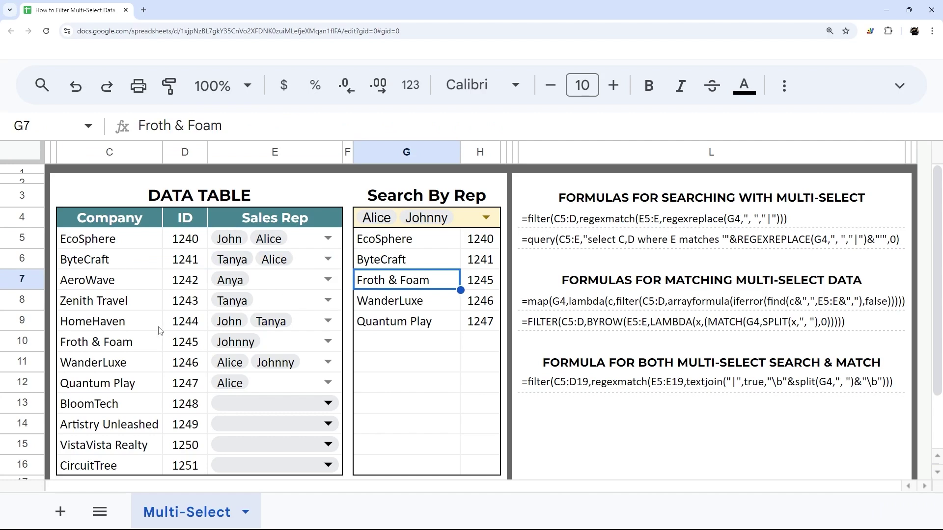
left_click_drag(137, 350, 322, 343)
left_click(402, 300)
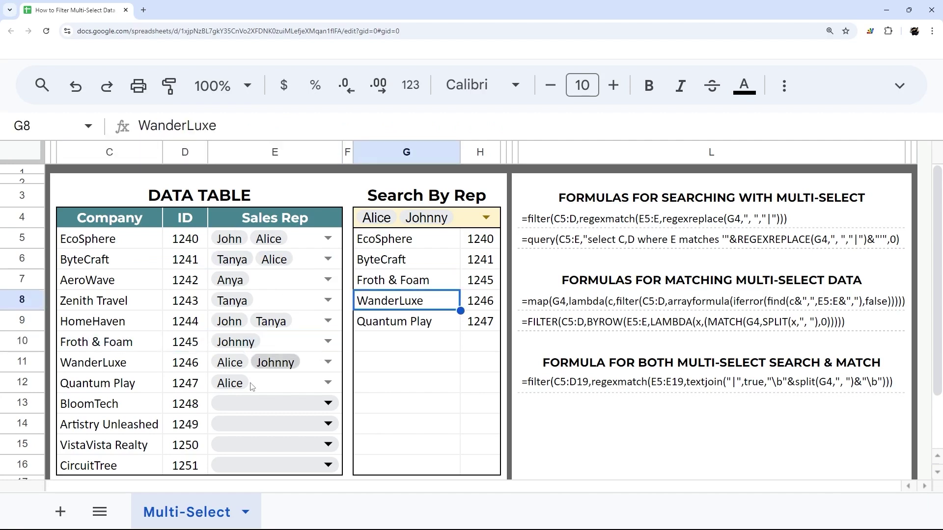
left_click_drag(130, 364, 322, 364)
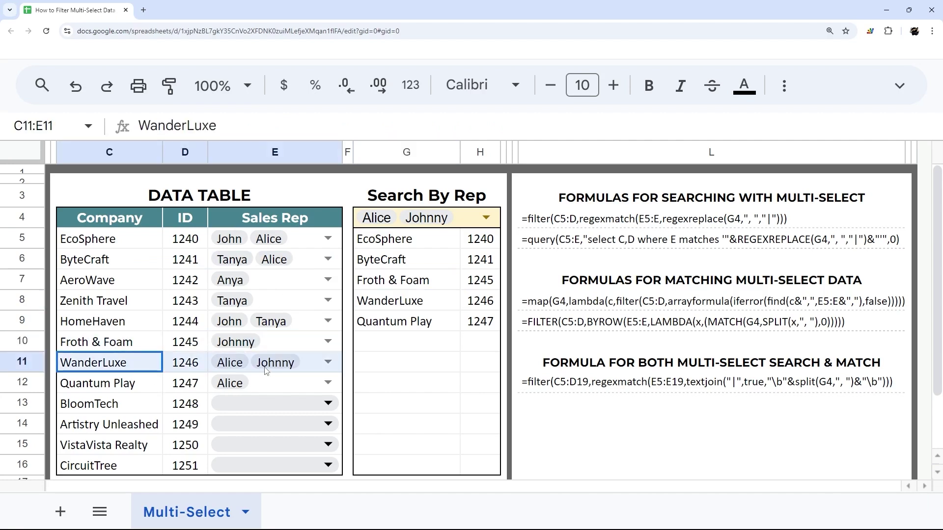
left_click(381, 325)
left_click_drag(118, 384, 321, 384)
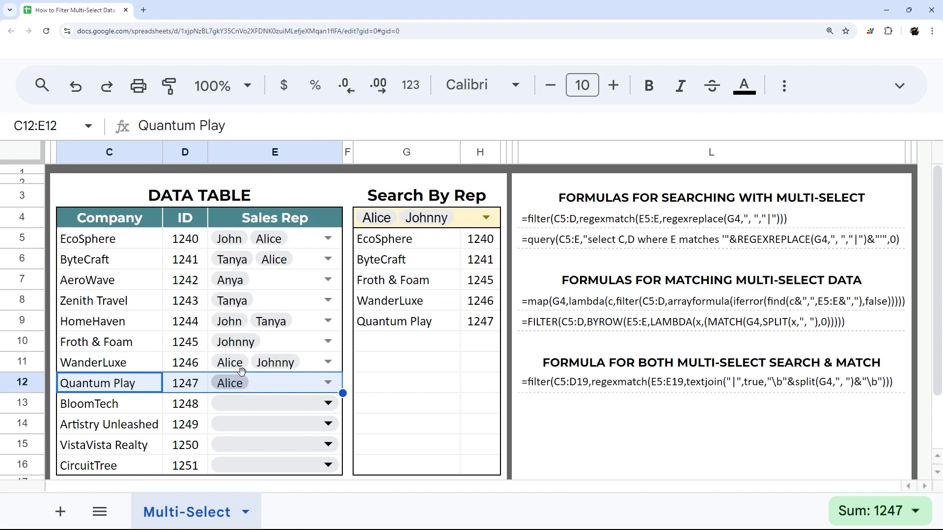
Step: Replace the second rep in G4 with the first rep listed for EcoSphere, and check HomeHaven's data row against its search result
left_click(487, 217)
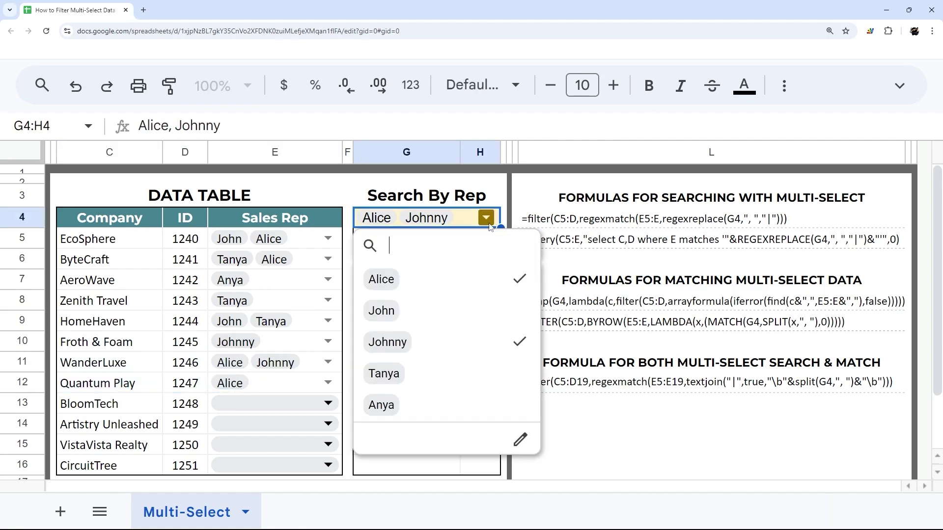
left_click(427, 349)
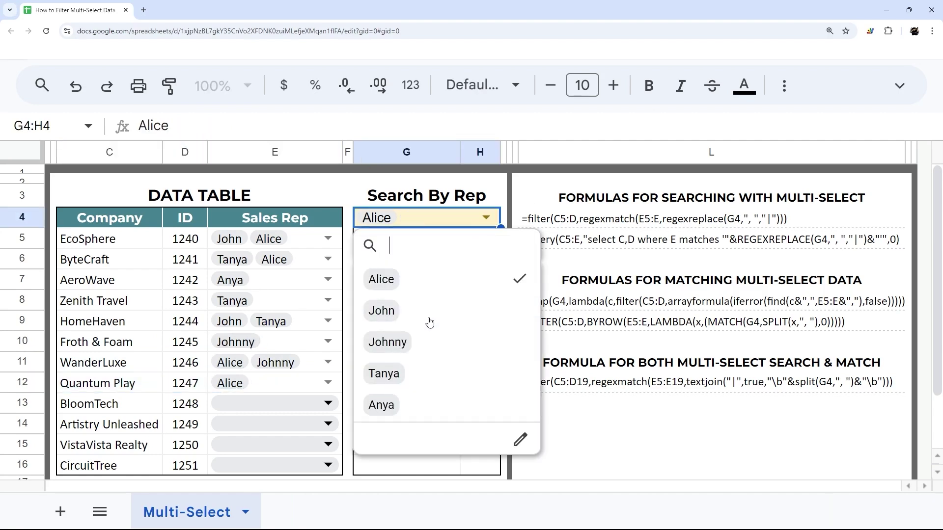
left_click(431, 314)
left_click(317, 194)
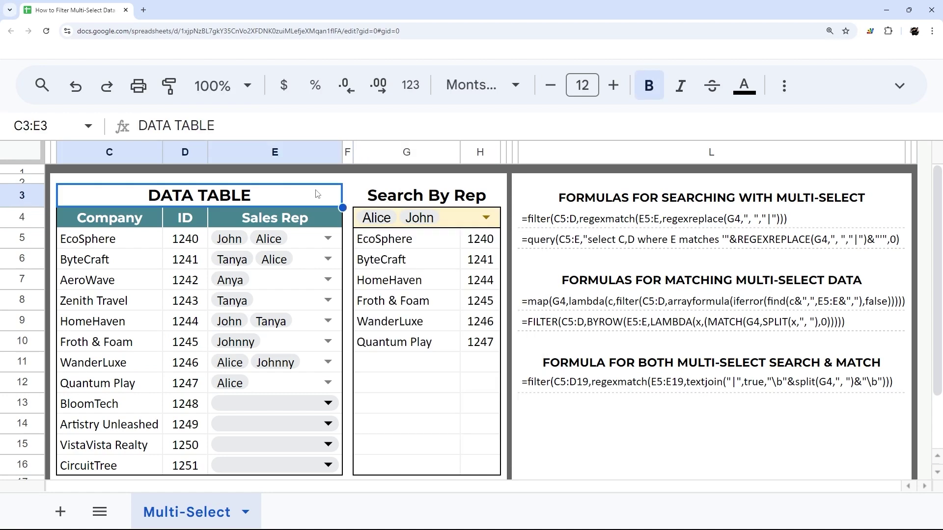
left_click_drag(395, 246, 419, 344)
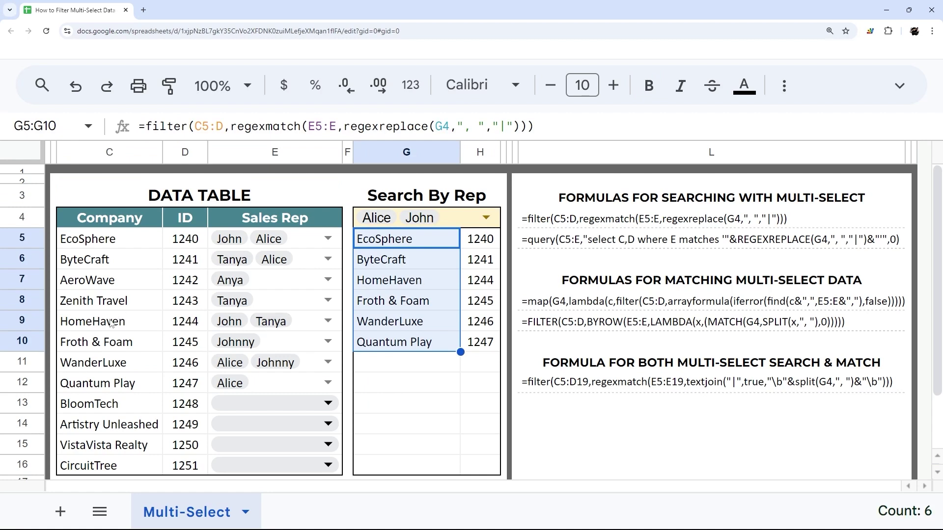
left_click_drag(109, 327, 285, 322)
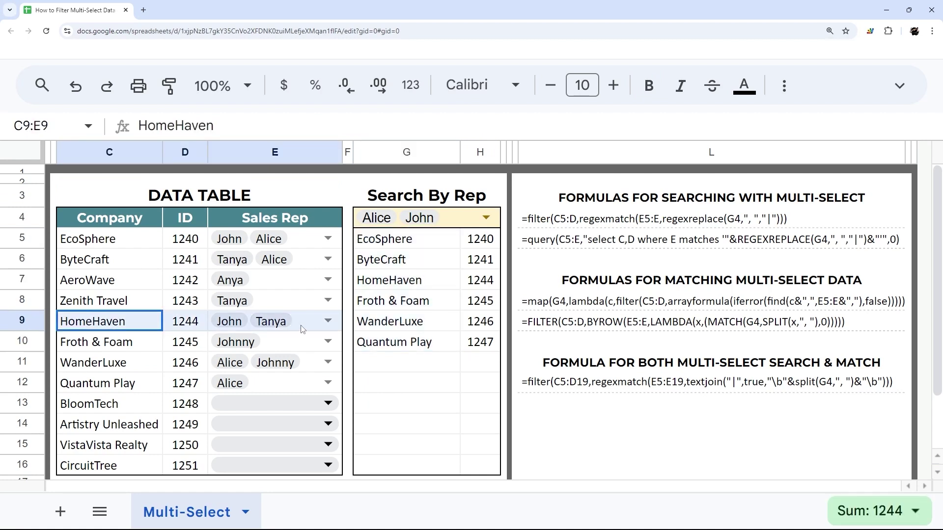
left_click_drag(397, 284, 486, 286)
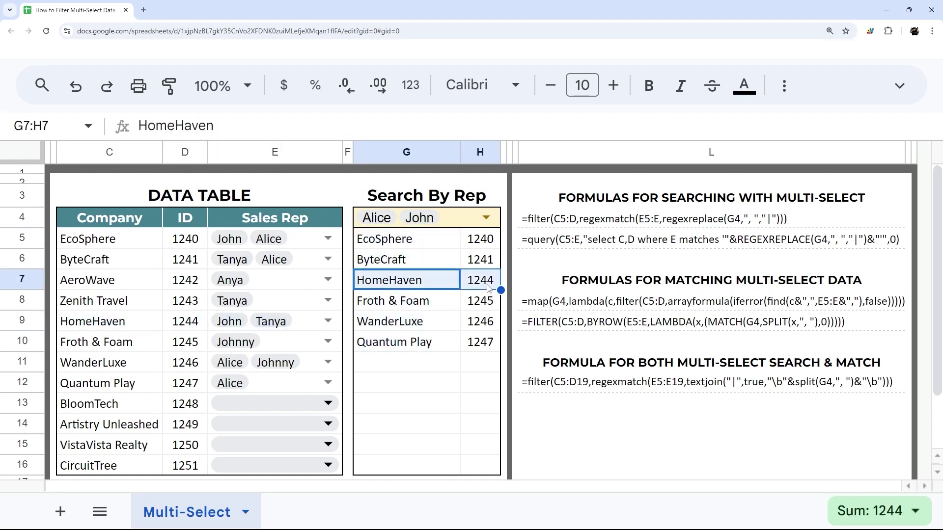
Step: Clear the formula from G5 and leave only EcoSphere's first listed rep selected in the Search By Rep cell
left_click(426, 244)
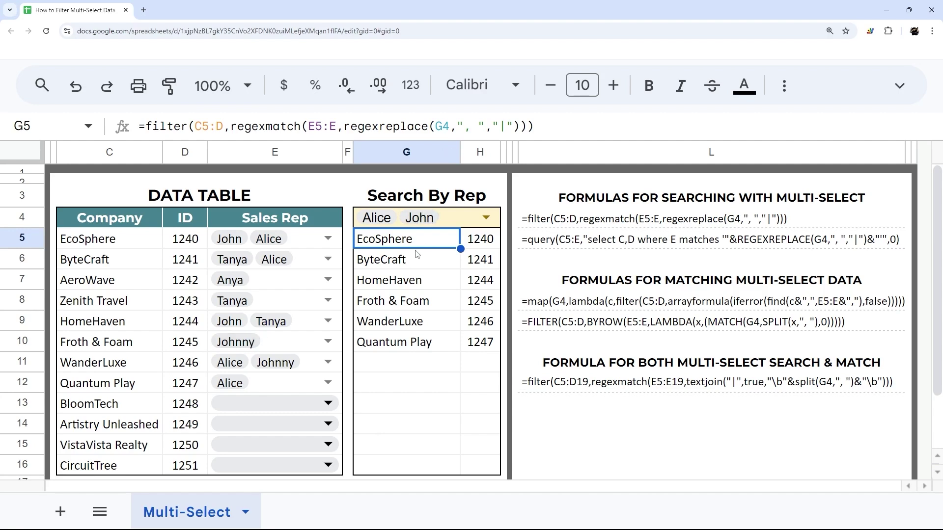
left_click(486, 217)
left_click(442, 316)
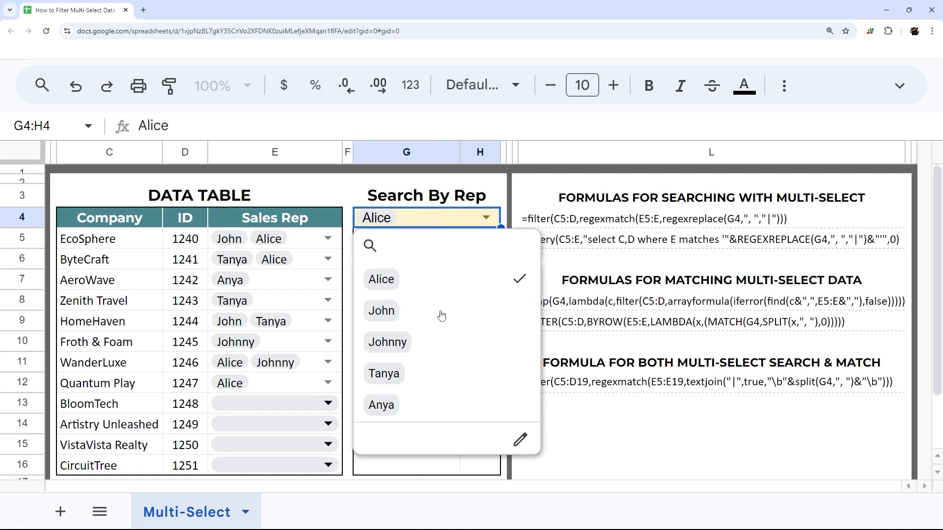
left_click(488, 287)
left_click(455, 316)
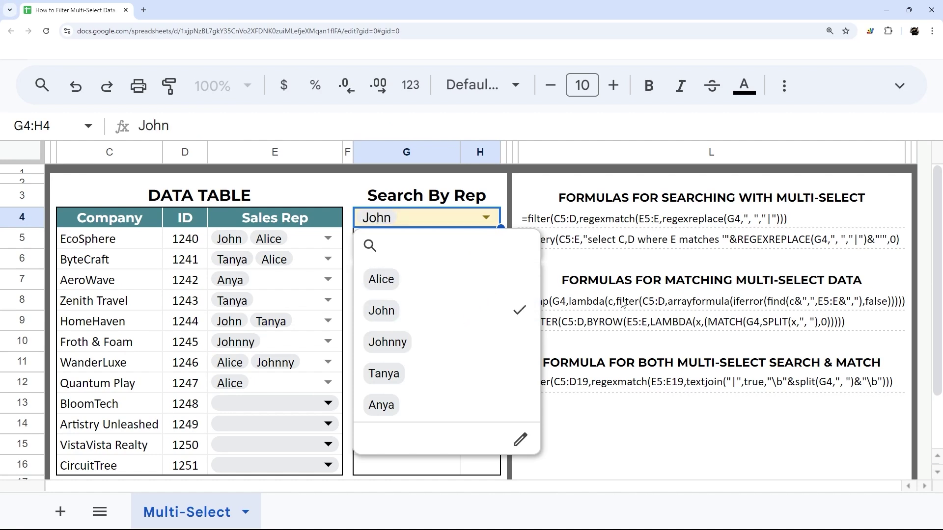
Step: Copy the formula =FILTER(C5:D,BYROW(E5:E,LAMBDA(x,(MATCH(G4,SPLIT(x,", "),0))))) from L9 into cell G5
left_click(623, 303)
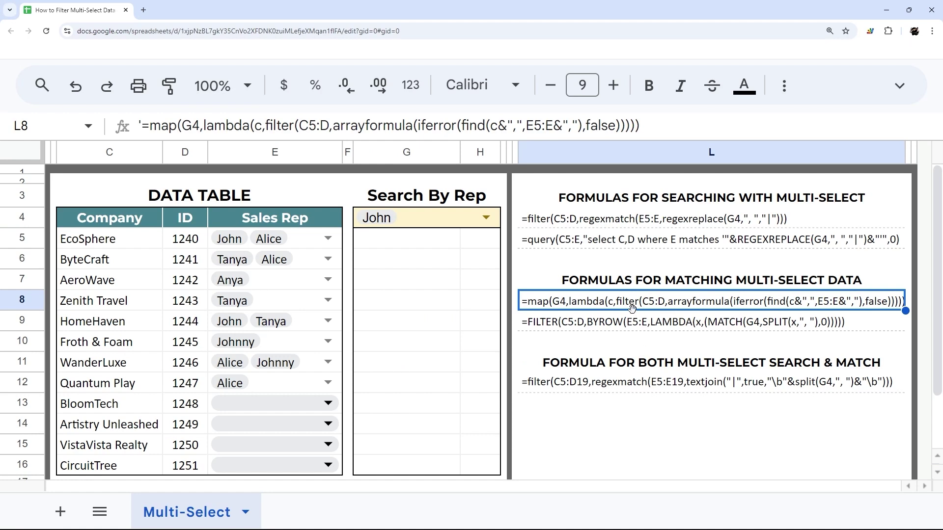
left_click(593, 327)
left_click_drag(576, 128, 144, 123)
key("ctrl+c")
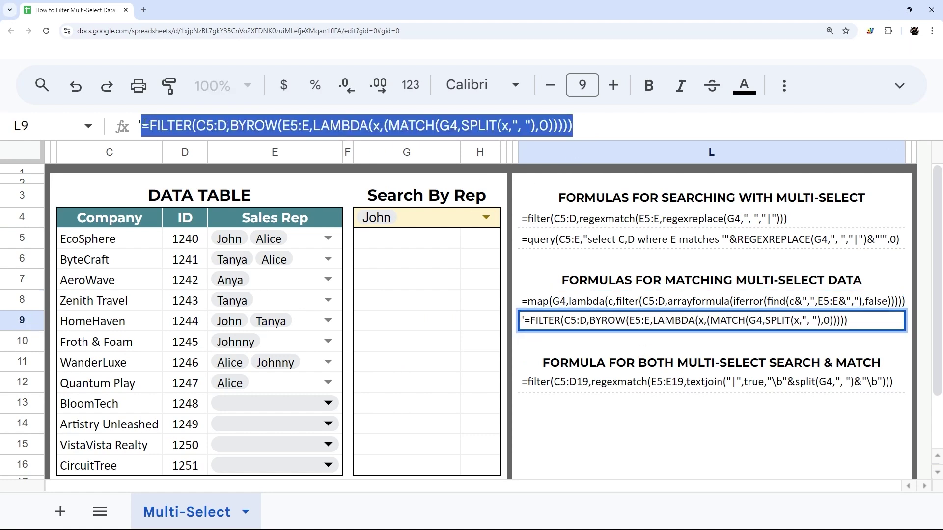
key("Return")
double_click(404, 239)
key("ctrl+v")
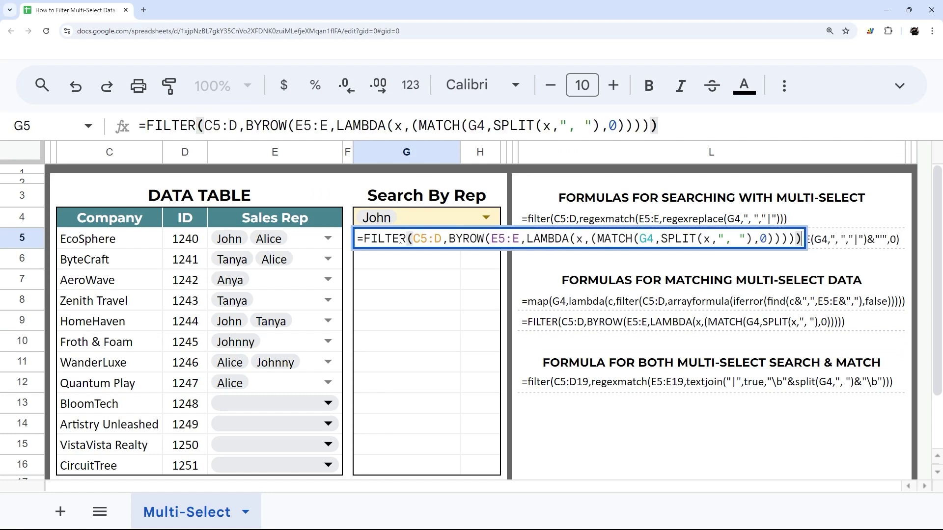
key("Return")
left_click(401, 242)
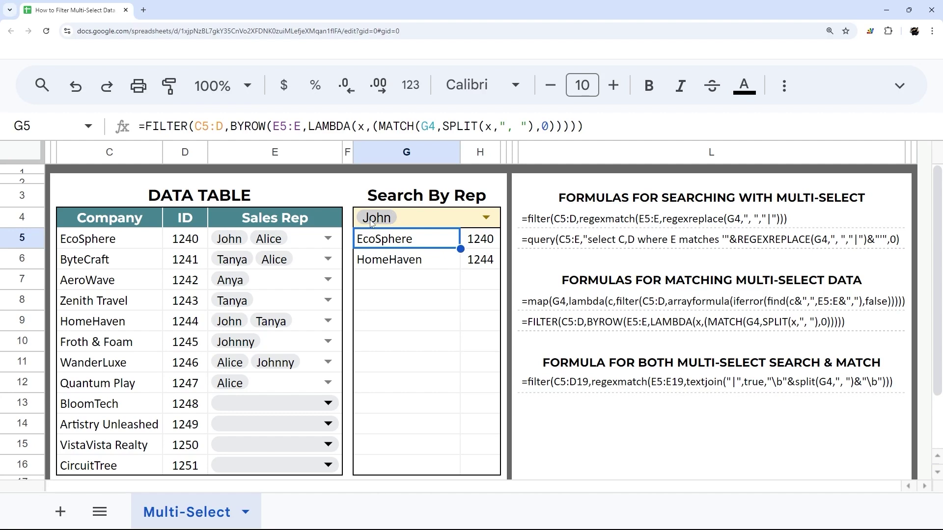
Step: Check the EcoSphere and HomeHaven rows of the data table, including their assigned reps, against the filter results
left_click_drag(141, 242, 278, 245)
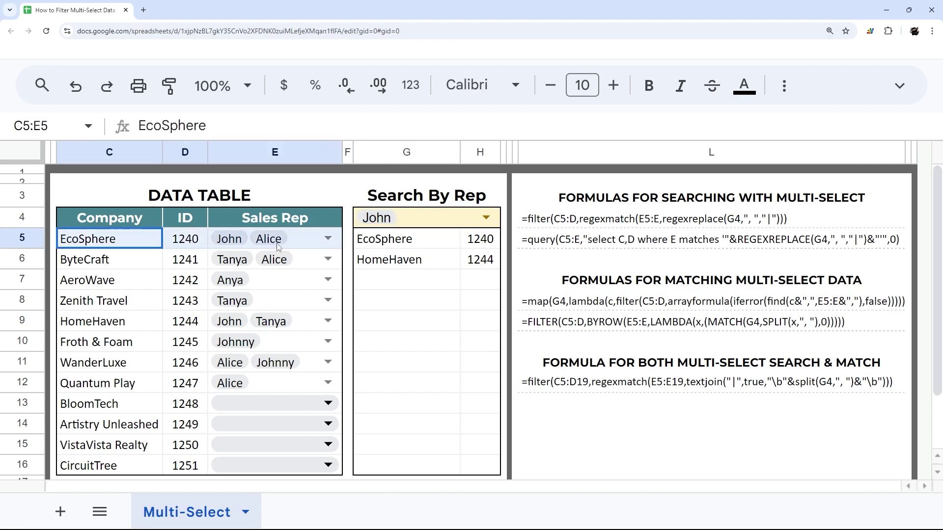
left_click(130, 324)
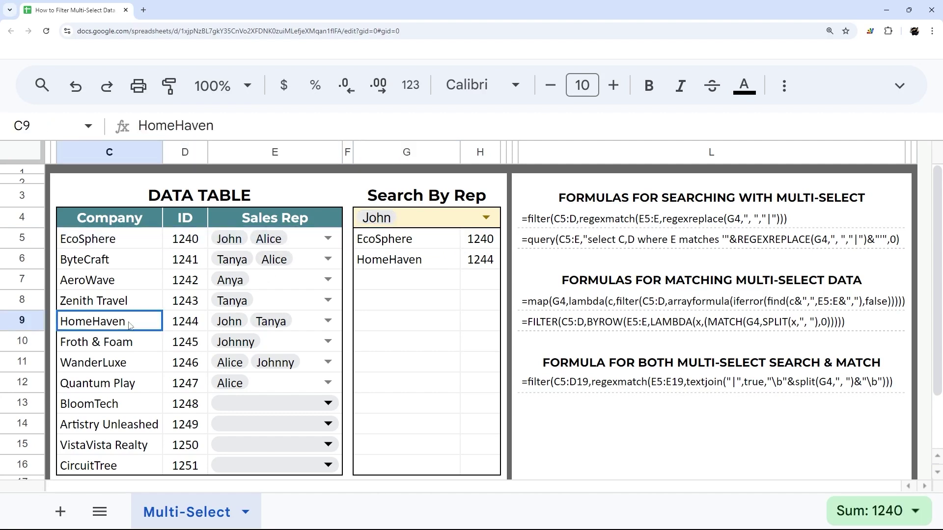
left_click_drag(130, 324, 272, 324)
Step: Add the rep selected in G4 as a second sales rep for Quantum Play in E12
left_click(329, 383)
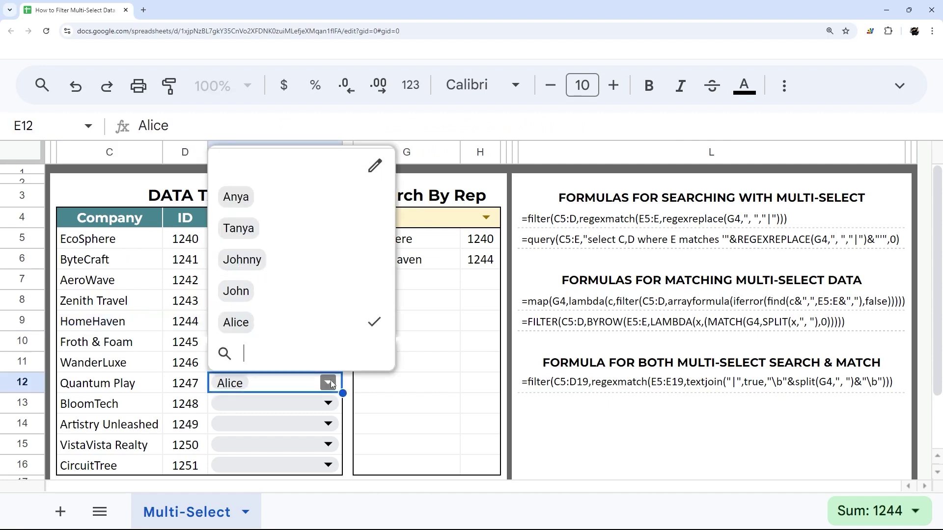
left_click(238, 292)
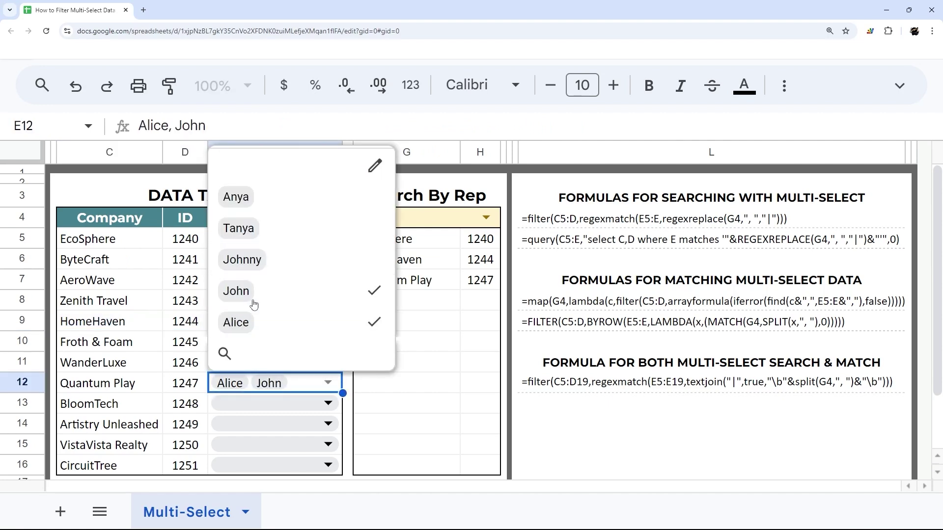
left_click(442, 286)
Step: Test the filter by assigning the rep selected in G4 to BloomTech in E13, and remove that assignment again
left_click(317, 402)
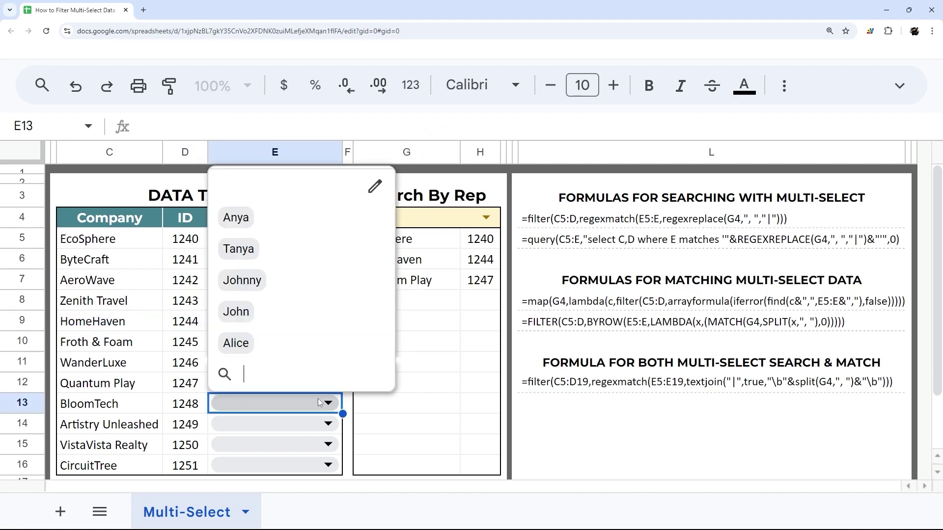
left_click(257, 306)
left_click(425, 342)
left_click(290, 400)
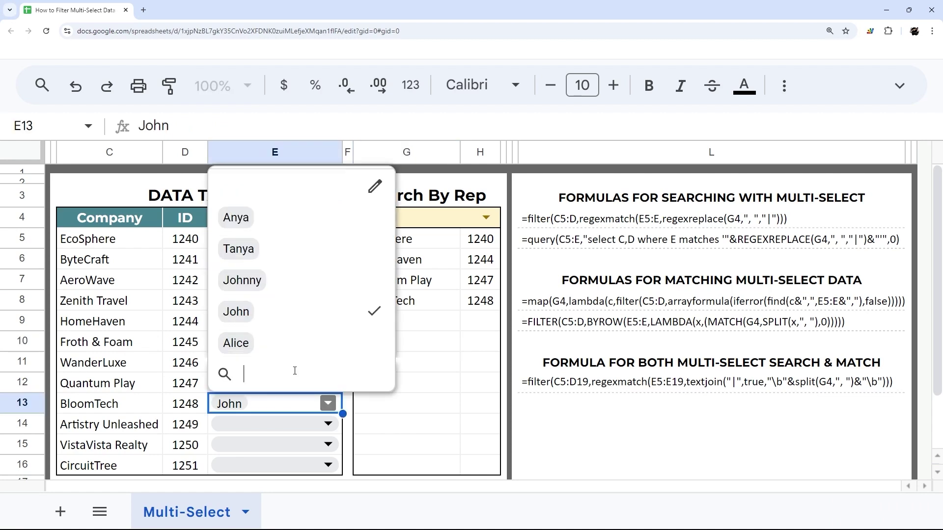
left_click(278, 317)
left_click(456, 307)
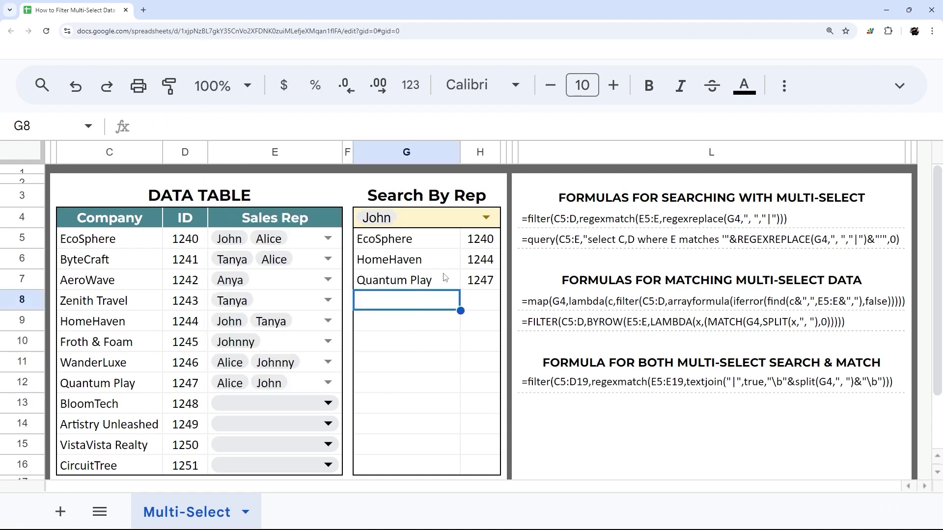
Step: Try a two-rep search by adding EcoSphere's second rep in G4, and reset the search to the first rep only
left_click(488, 220)
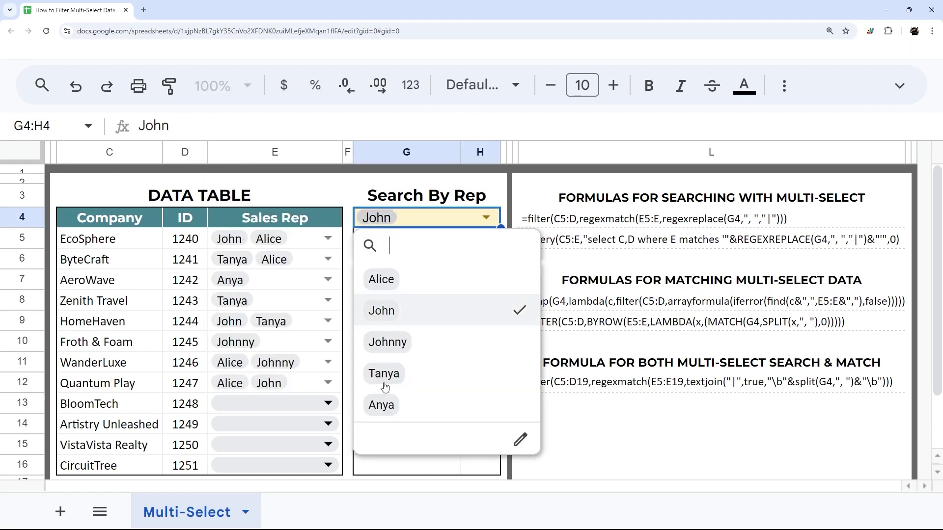
left_click(446, 294)
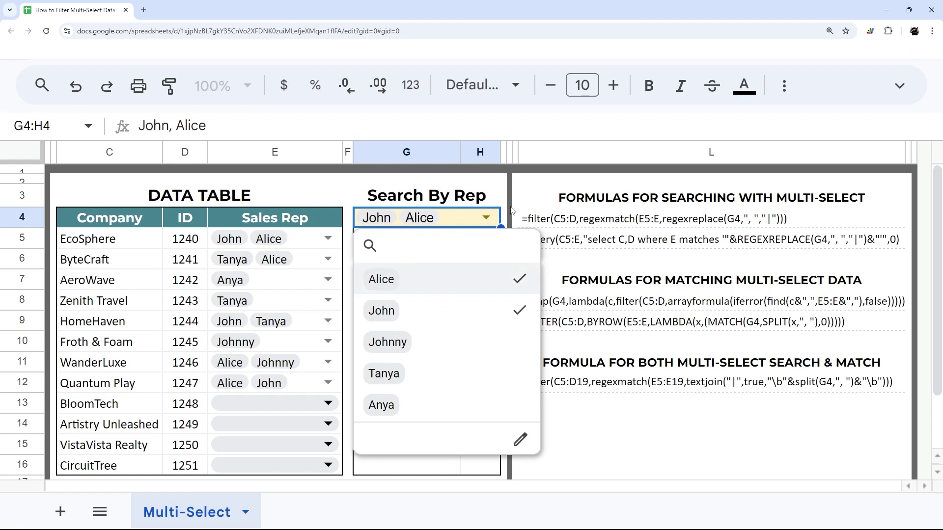
left_click(427, 241)
left_click(486, 218)
left_click(415, 287)
left_click(338, 200)
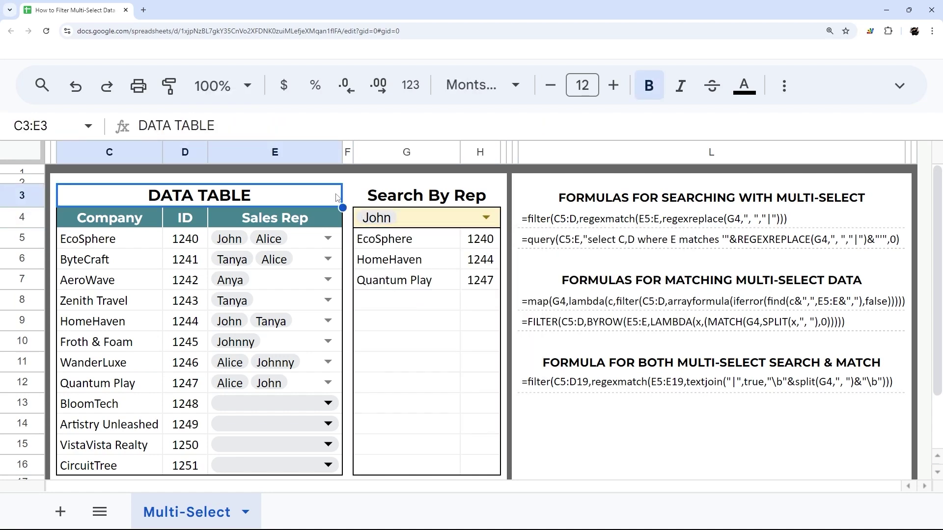
Step: Examine the Sales Rep column and the FILTER formula in G5 that matches it against G4
left_click(287, 147)
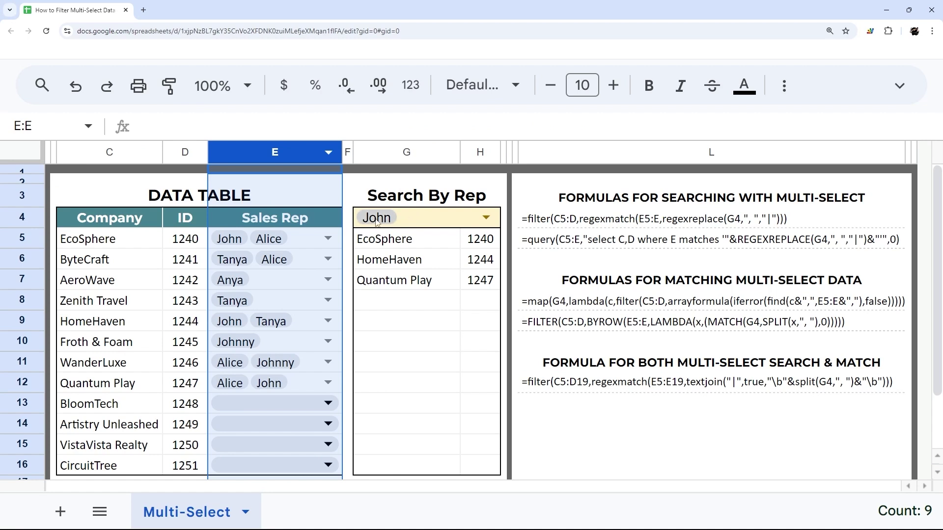
left_click(406, 247)
double_click(405, 247)
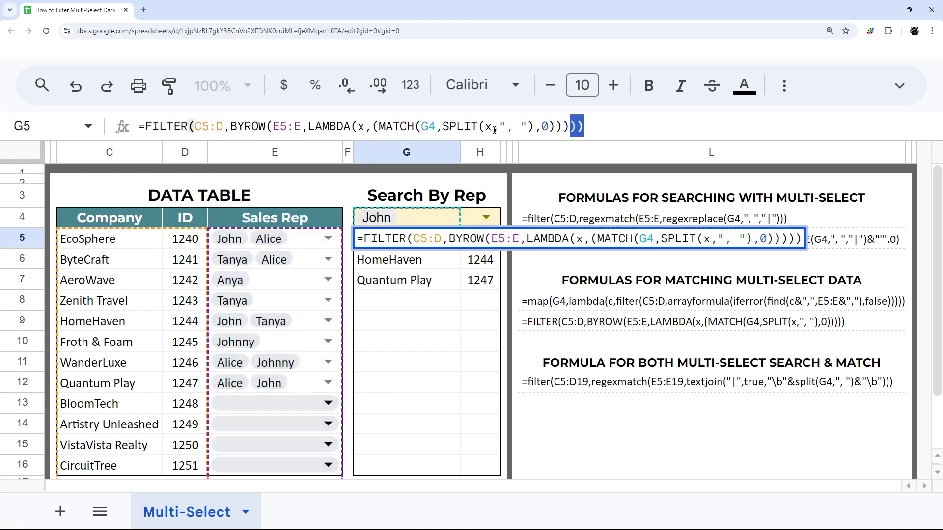
left_click_drag(584, 127, 107, 138)
key("Escape")
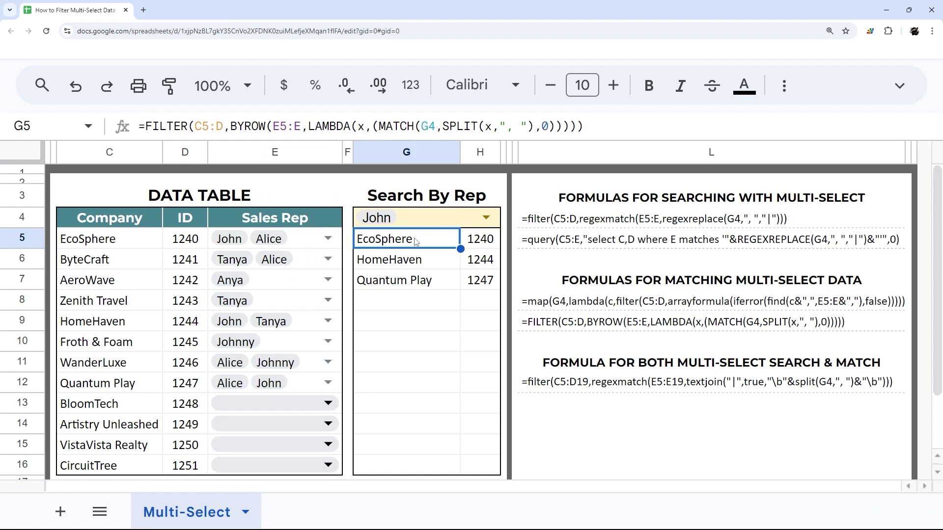
Step: Replace the formula in G5 with =filter(C5:D19,regexmatch(E5:E19,textjoin("|",true,"\b"&split(G4,", ")&"\b"))) copied from L12
key("Delete")
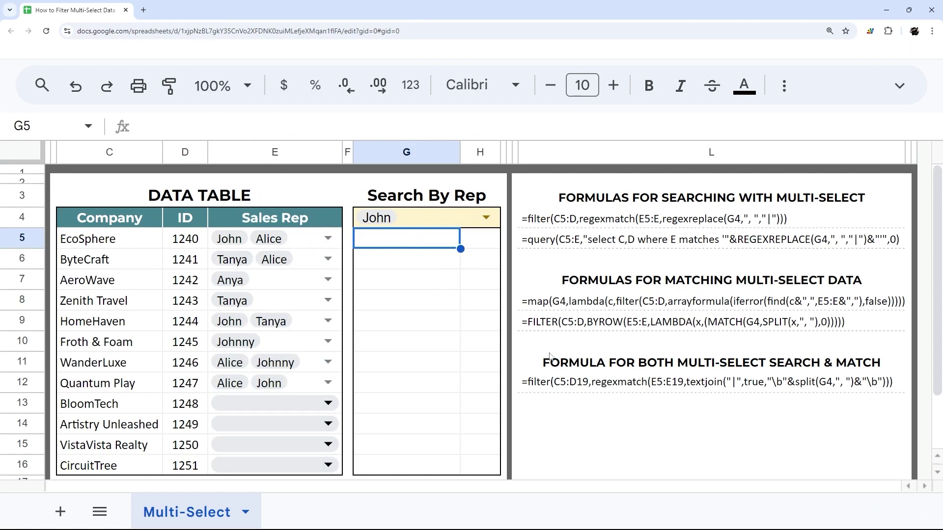
left_click(594, 384)
left_click_drag(634, 125, 145, 128)
key("ctrl+c")
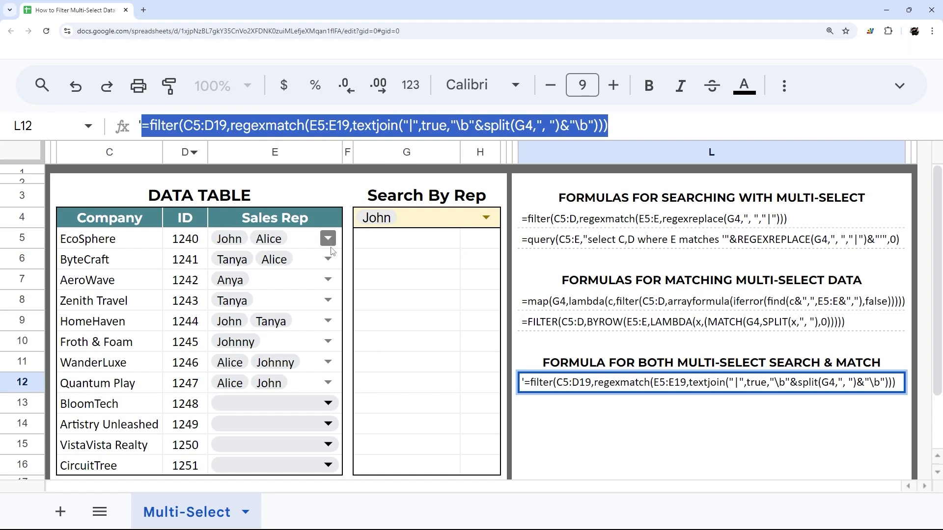
key("Escape")
left_click(415, 248)
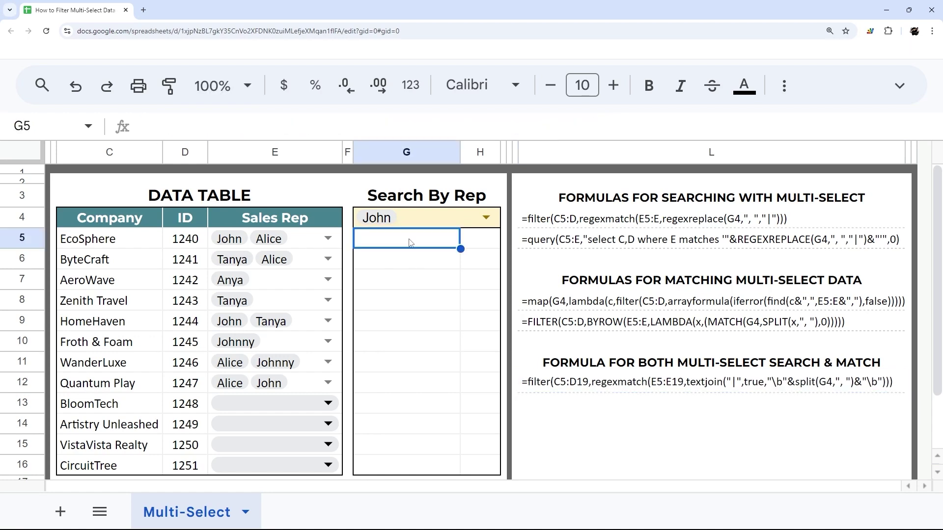
double_click(397, 243)
key("ctrl+v")
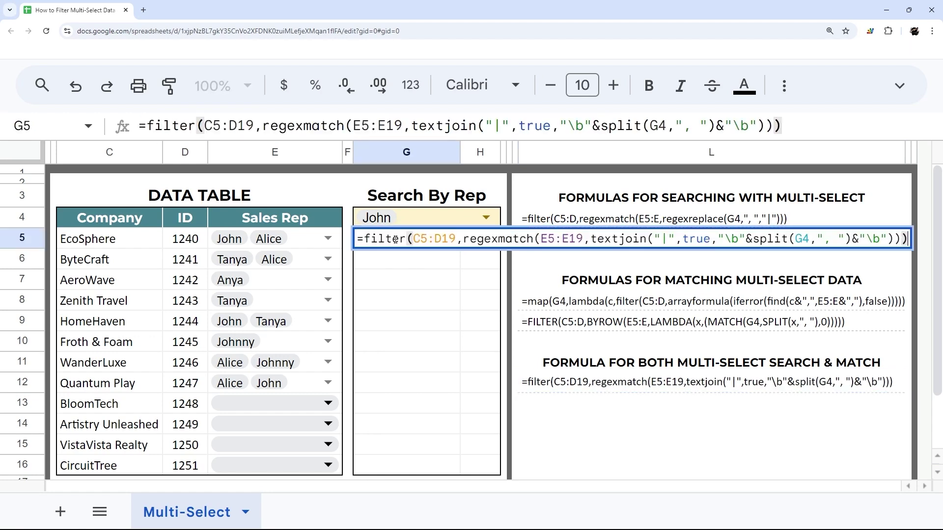
key("Return")
left_click(397, 243)
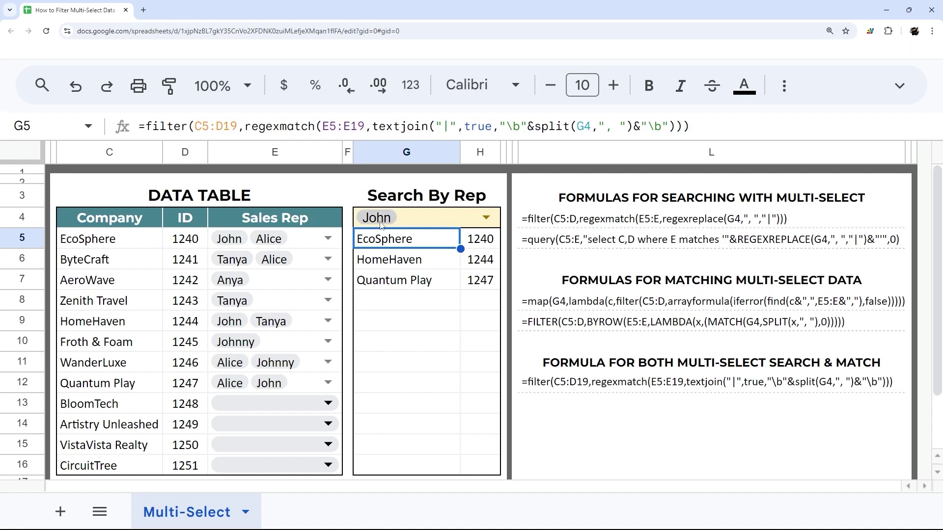
Step: Compare the EcoSphere, HomeHaven and Quantum Play rows and their assigned reps with the filter results
left_click_drag(109, 243, 285, 240)
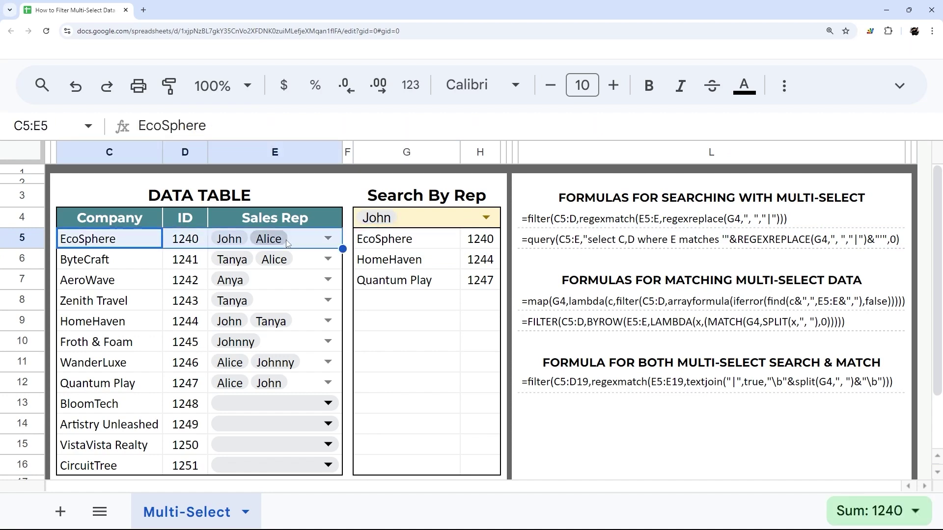
left_click_drag(144, 320, 311, 320)
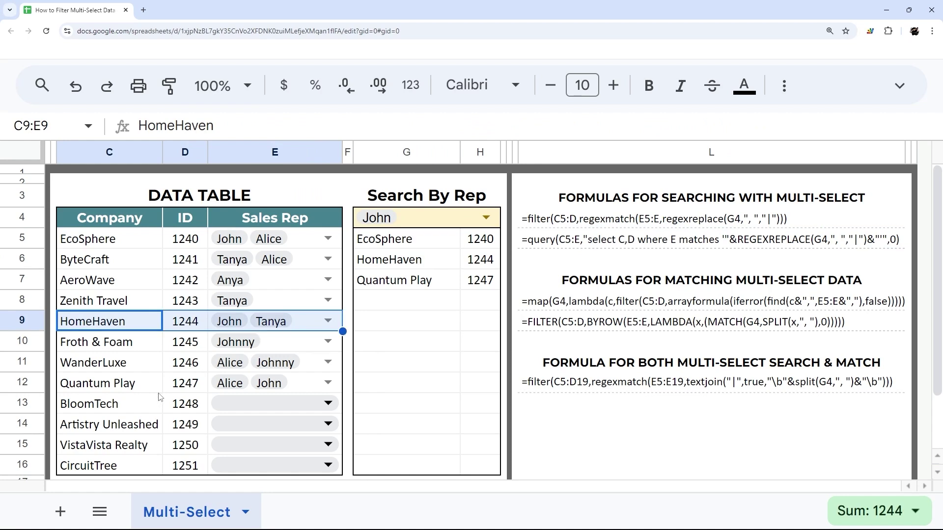
left_click_drag(124, 391, 287, 388)
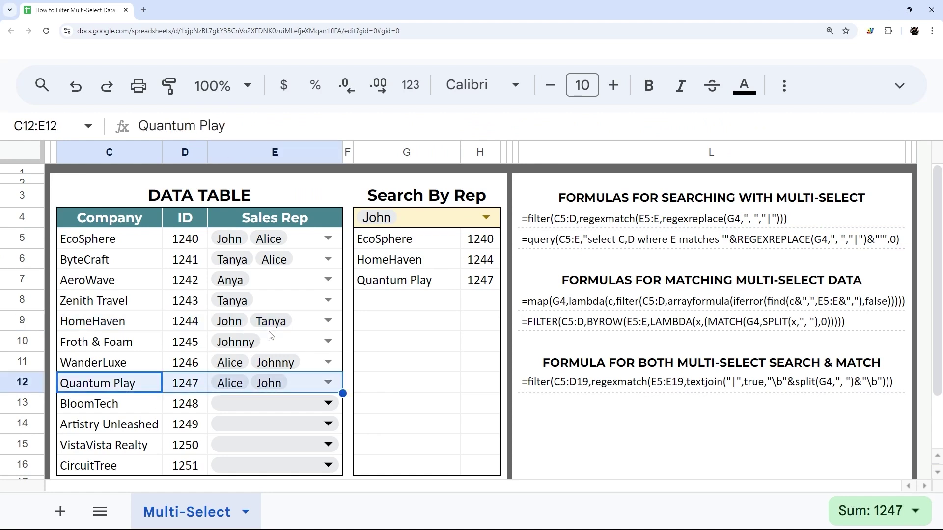
Step: Add AeroWave's sales rep as a second selection in the Search By Rep cell G4
left_click(487, 217)
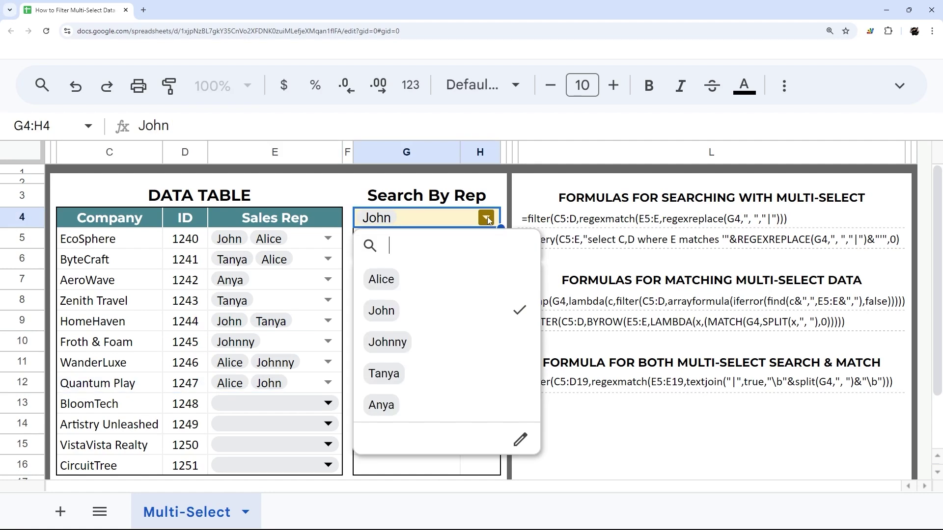
left_click(403, 406)
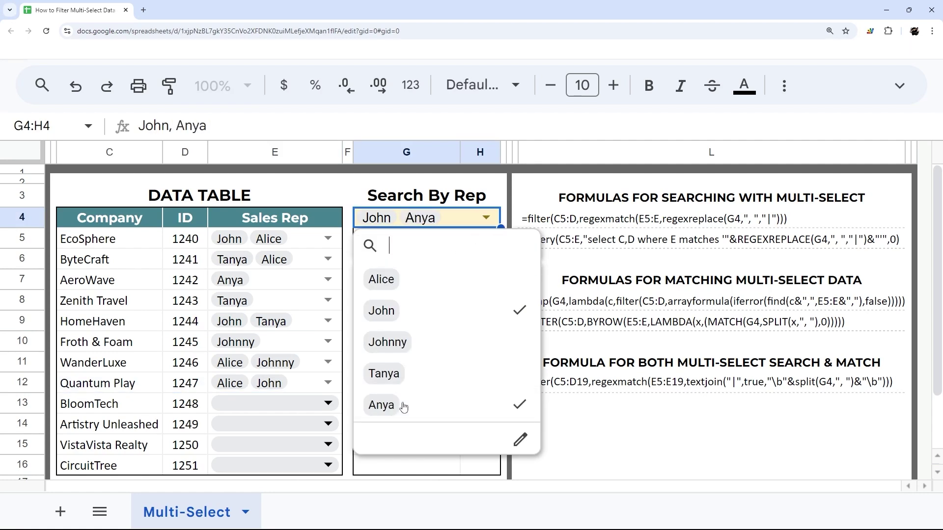
left_click(350, 201)
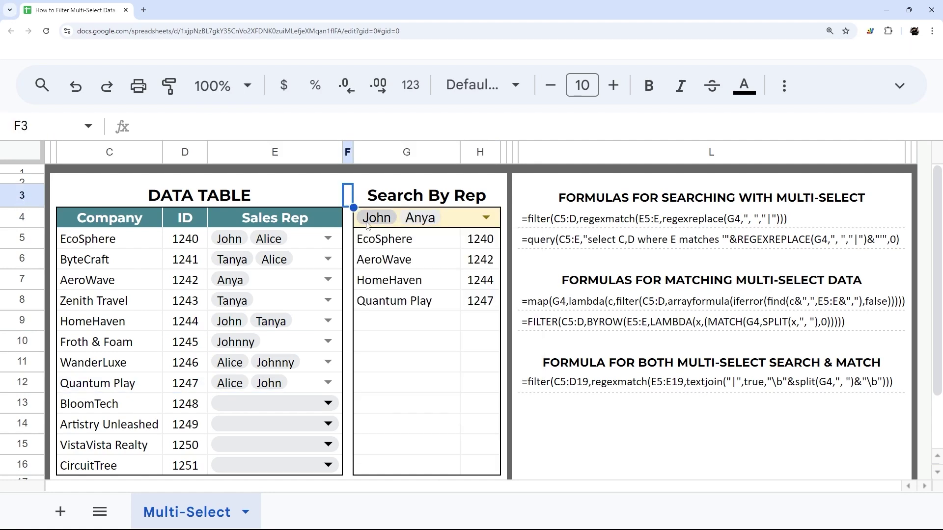
Step: Check each company in the two-rep results against its data table row: EcoSphere, AeroWave, HomeHaven and Quantum Play
left_click_drag(378, 239, 480, 307)
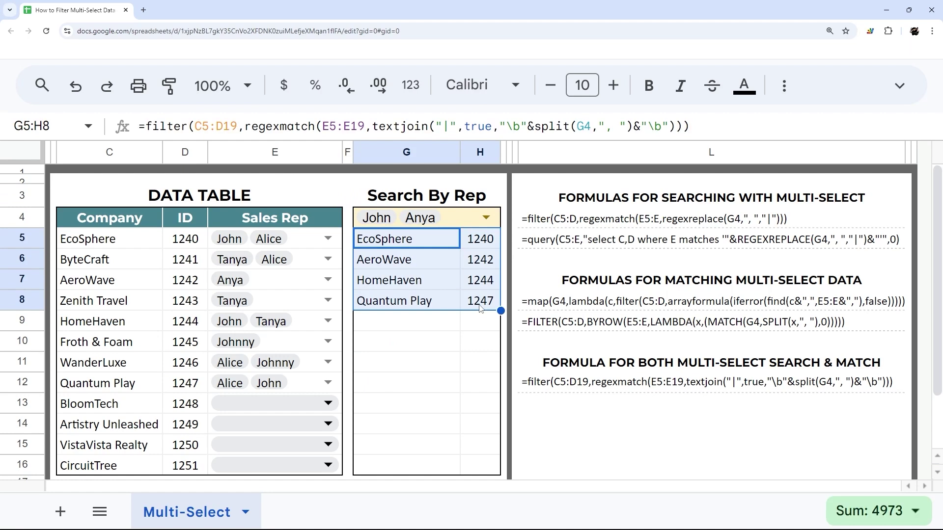
left_click_drag(131, 236, 245, 240)
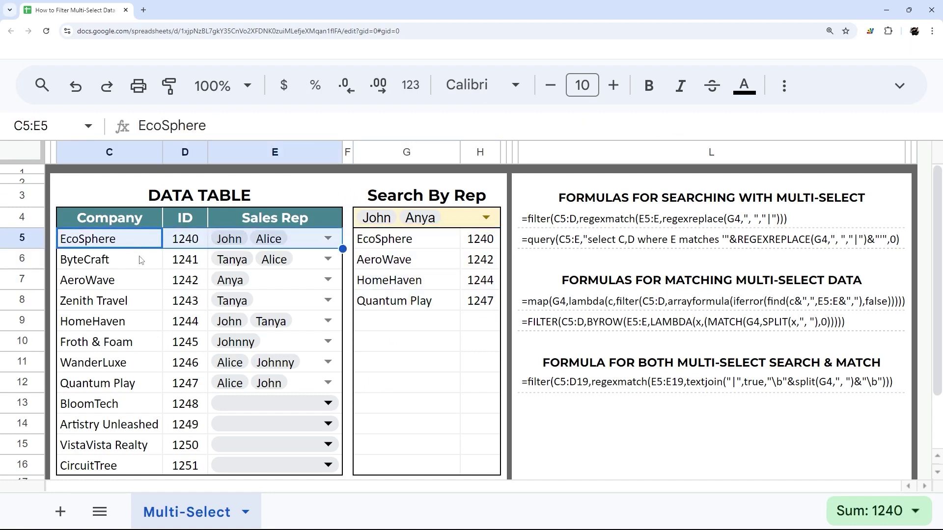
left_click_drag(122, 285, 323, 286)
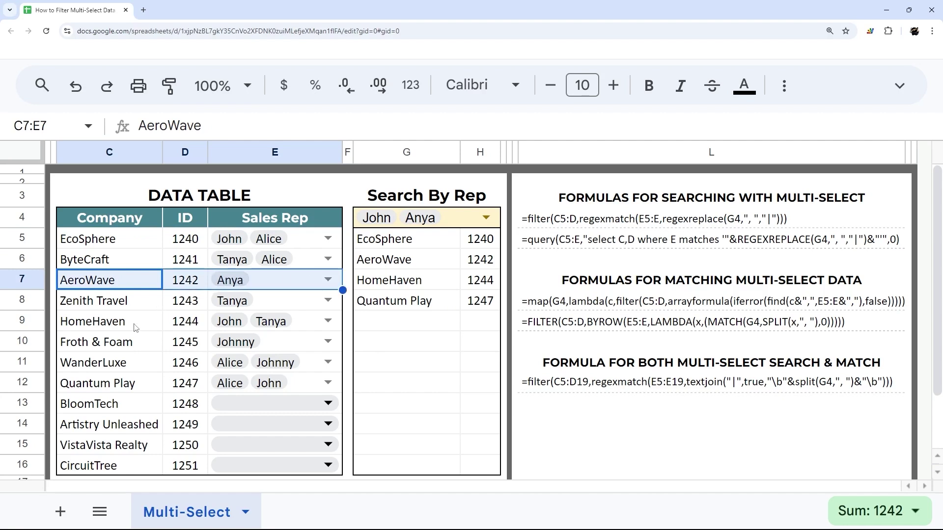
left_click_drag(98, 322, 305, 321)
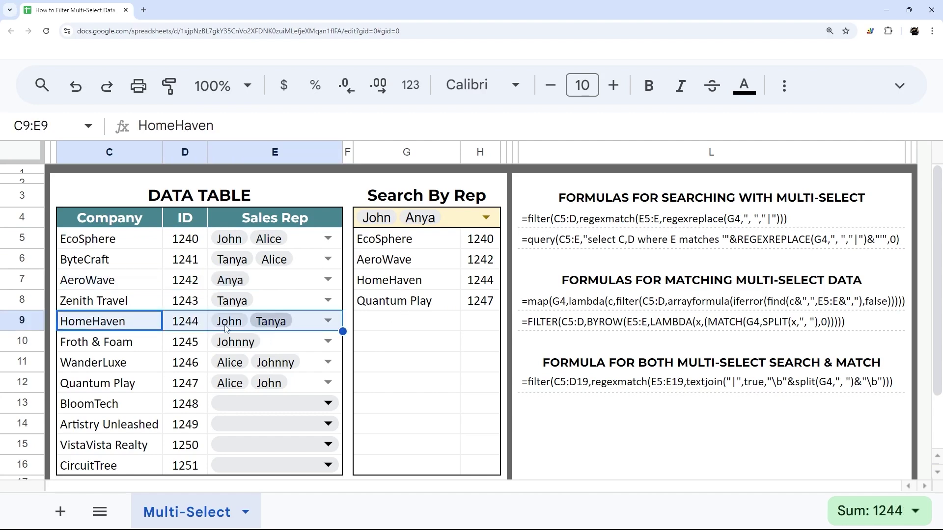
left_click_drag(118, 390, 315, 388)
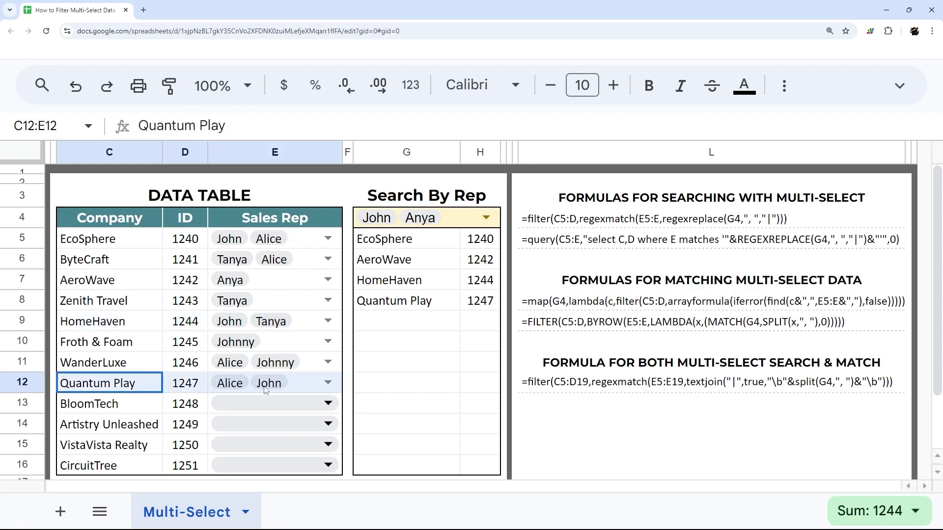
Step: Add AeroWave's sales rep as a second rep for Zenith Travel in E8
left_click(327, 301)
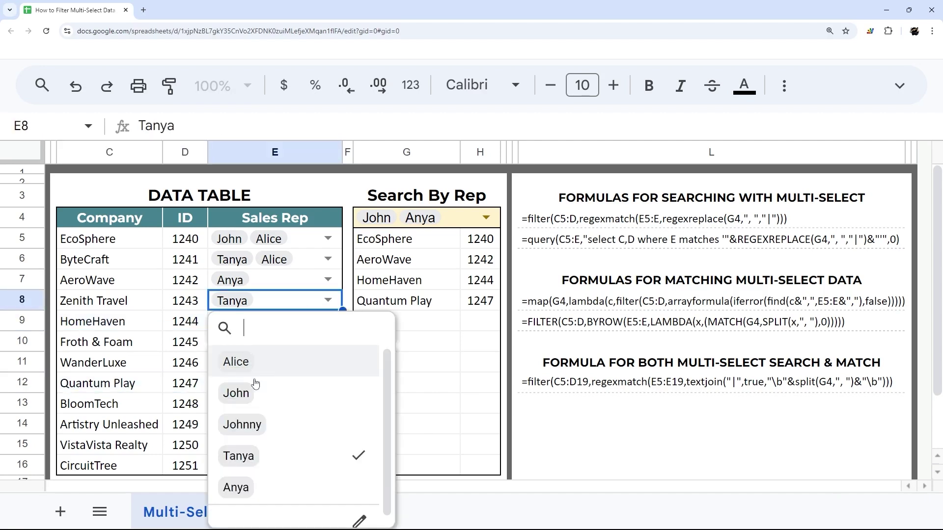
left_click(257, 488)
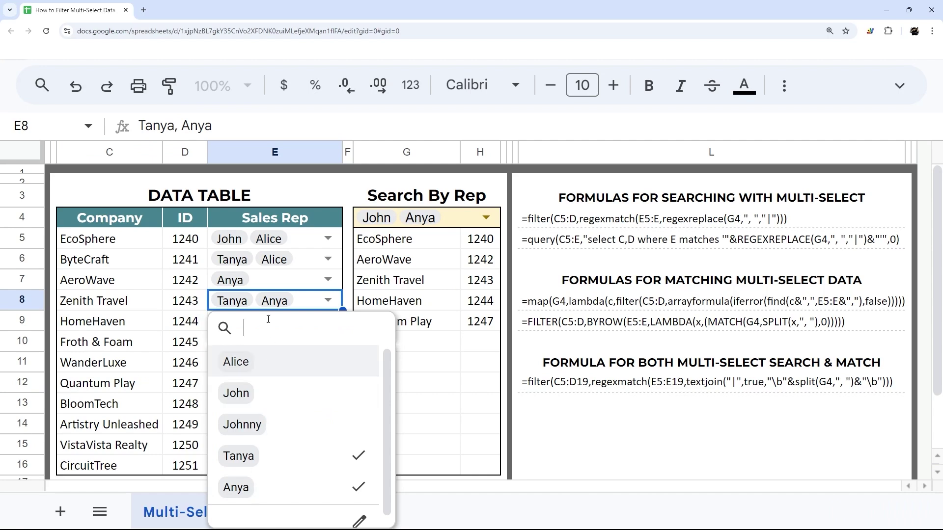
Step: Remove AeroWave's sales rep from Zenith Travel's rep selection in E8
left_click(269, 486)
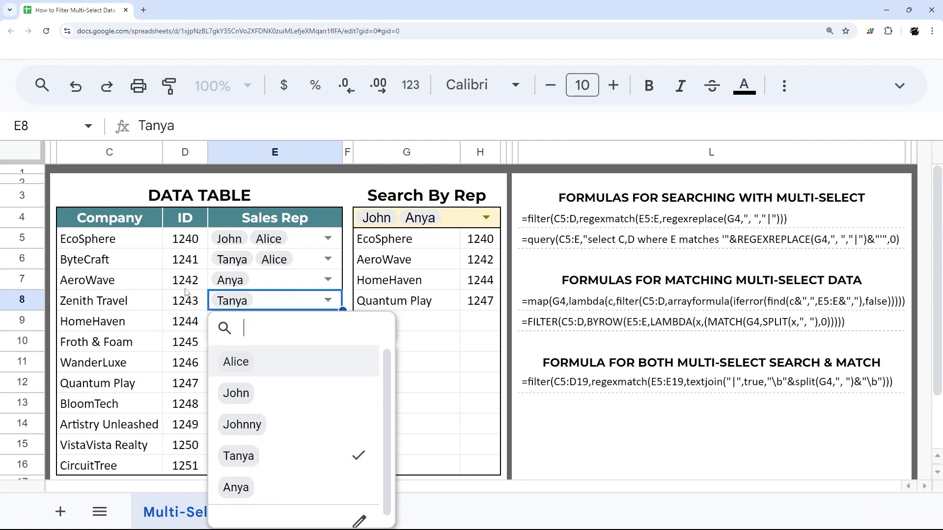
left_click(156, 285)
Step: Examine the filter formula in G5, focusing on its REGEXMATCH condition and the E5:E19 range it checks
left_click(380, 240)
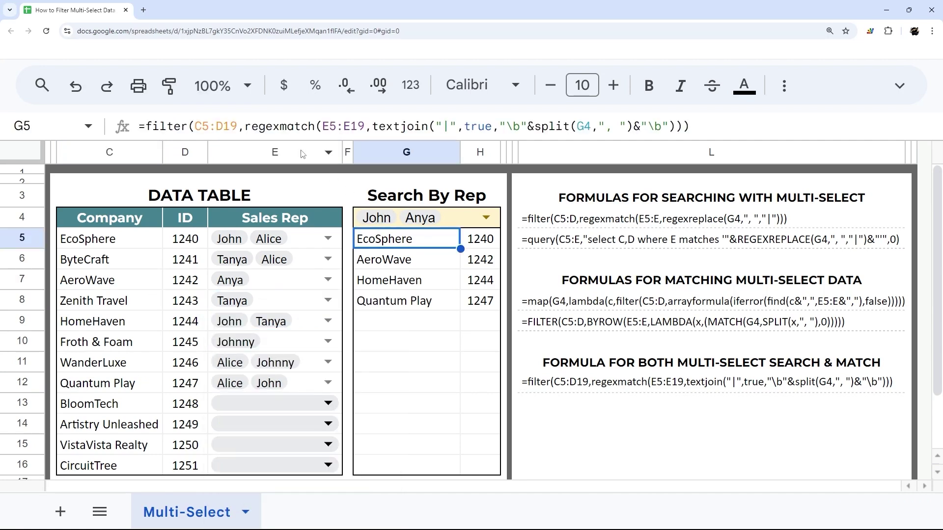
left_click_drag(698, 128, 243, 136)
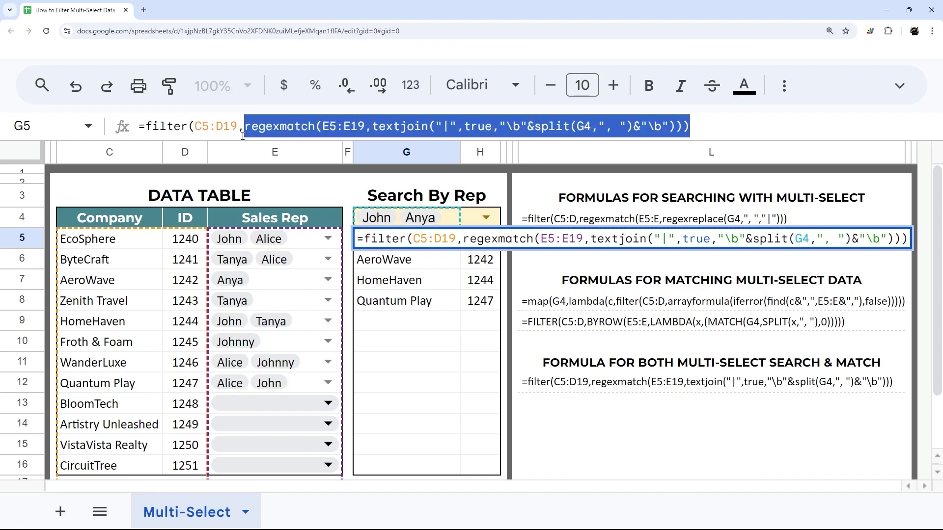
left_click(258, 130)
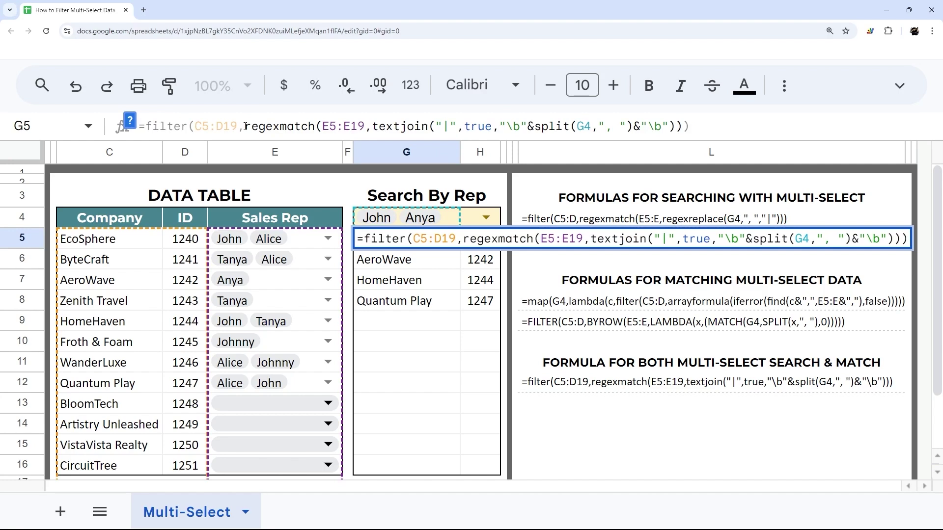
left_click_drag(245, 127, 316, 126)
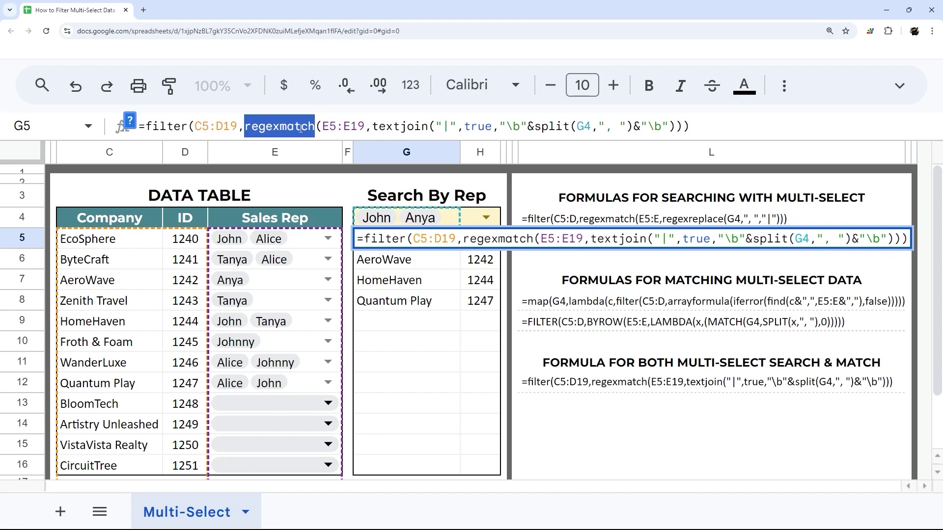
left_click_drag(323, 127, 365, 126)
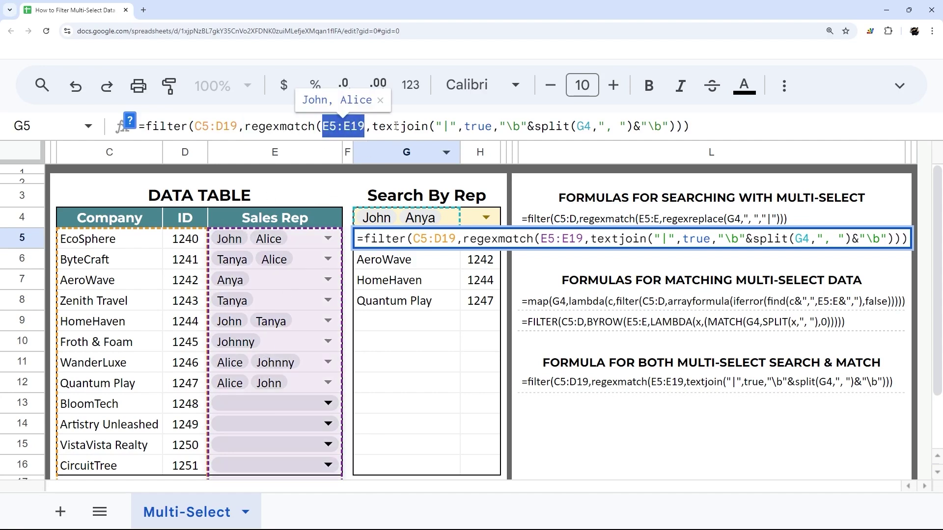
Step: Examine the TEXTJOIN function in the G5 formula, including its argument help and the "|" delimiter
left_click_drag(371, 127, 427, 127)
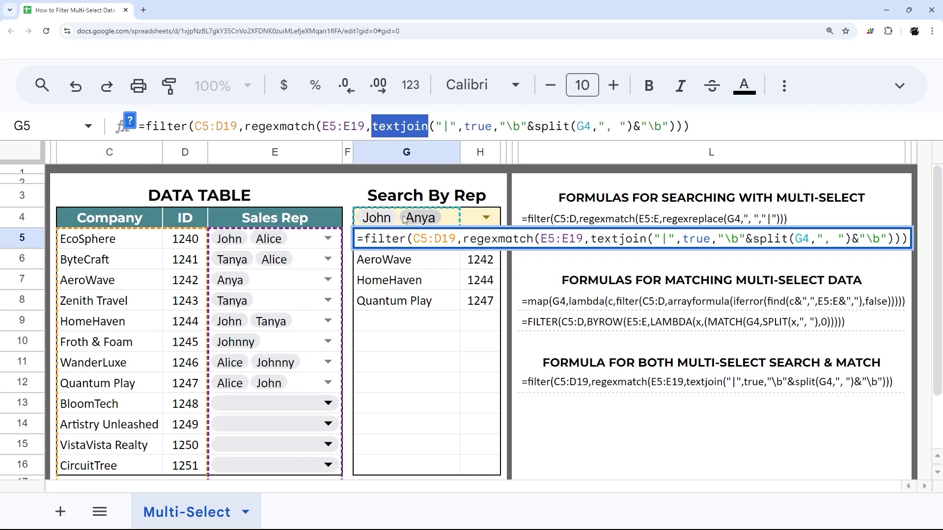
left_click(436, 126)
left_click(129, 121)
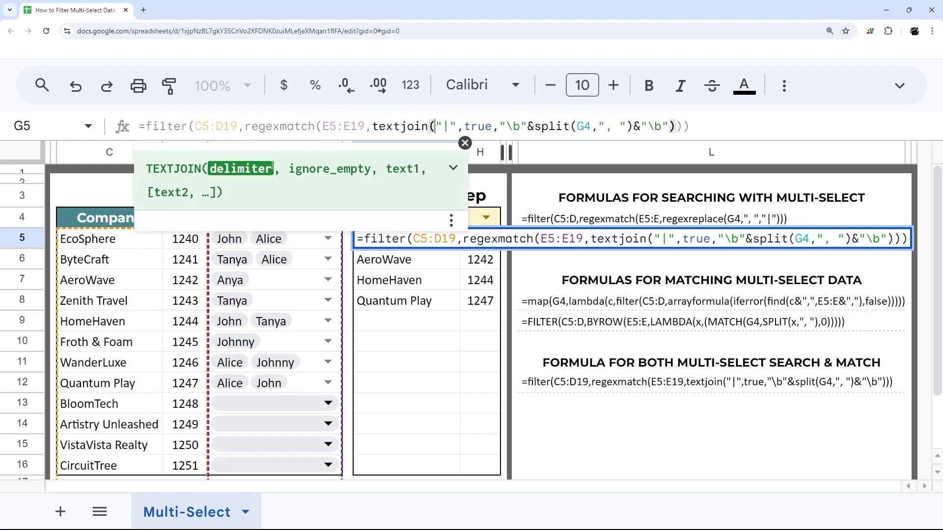
left_click_drag(444, 126, 452, 126)
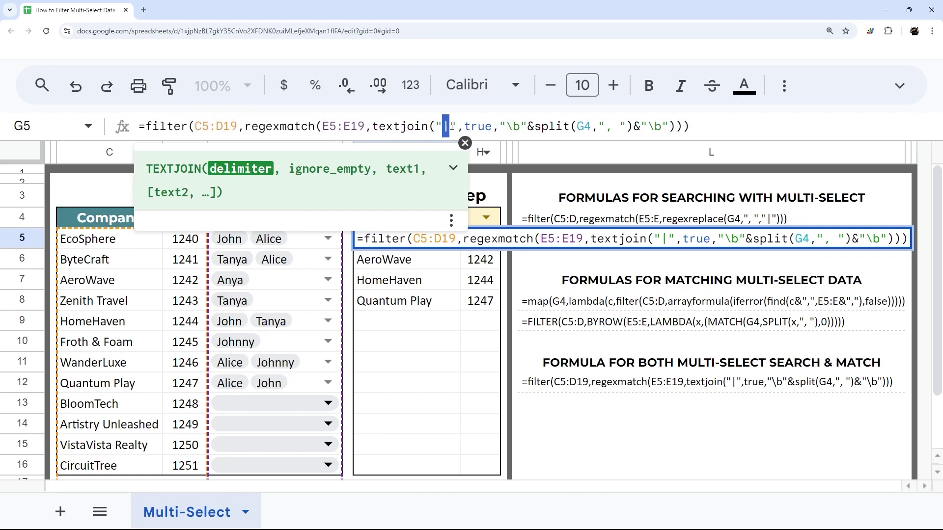
left_click(464, 142)
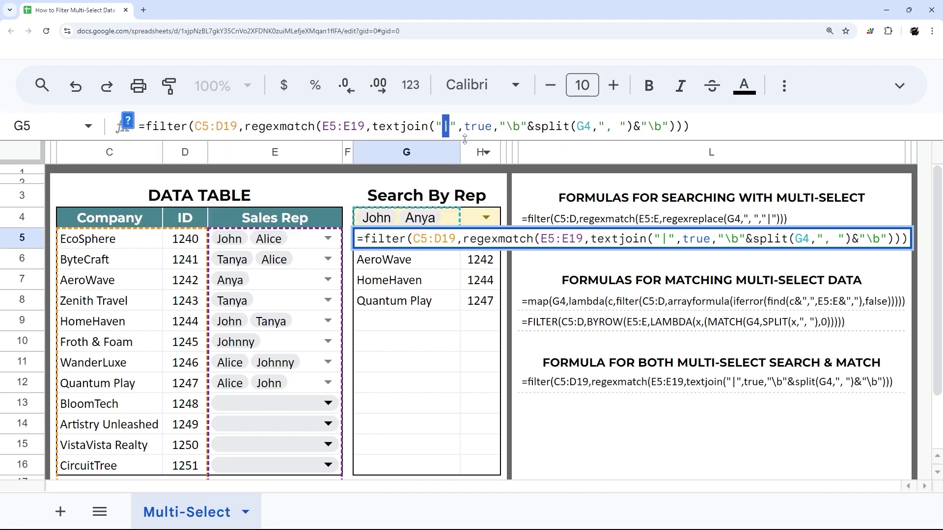
Step: Examine the "\b" word boundaries placed before and after the SPLIT function in the G5 formula
left_click(501, 127)
key("shift+Right")
key("shift+Right")
key("shift+Right")
key("shift+Right")
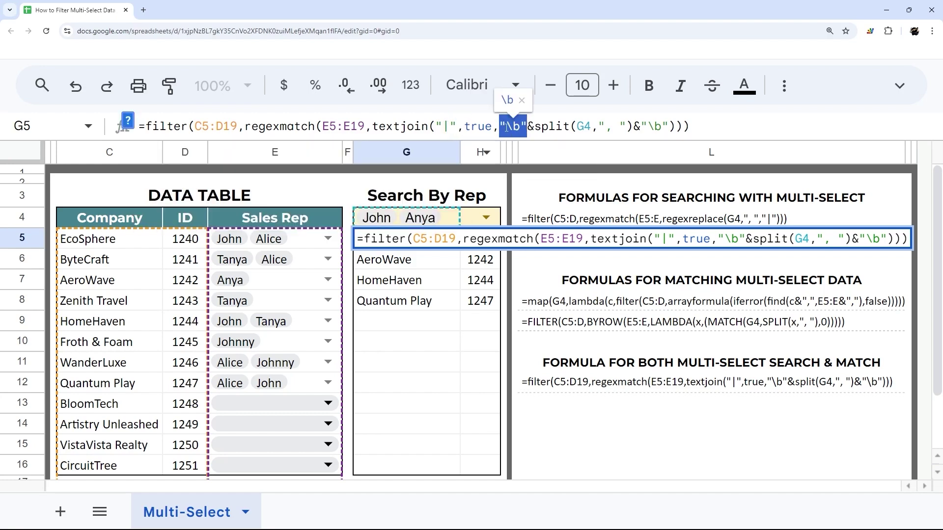
left_click(507, 127)
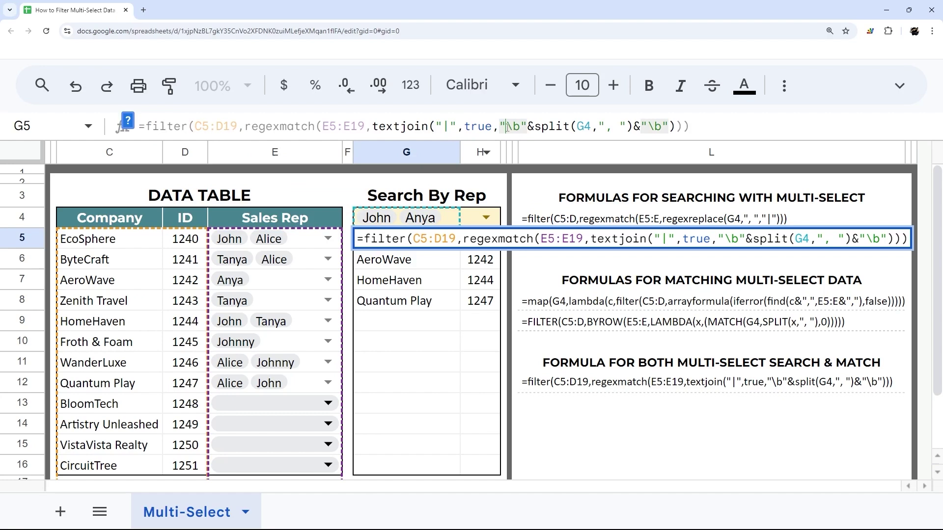
left_click(639, 126)
key("shift+Right")
key("shift+Right")
key("shift+Right")
key("shift+Right")
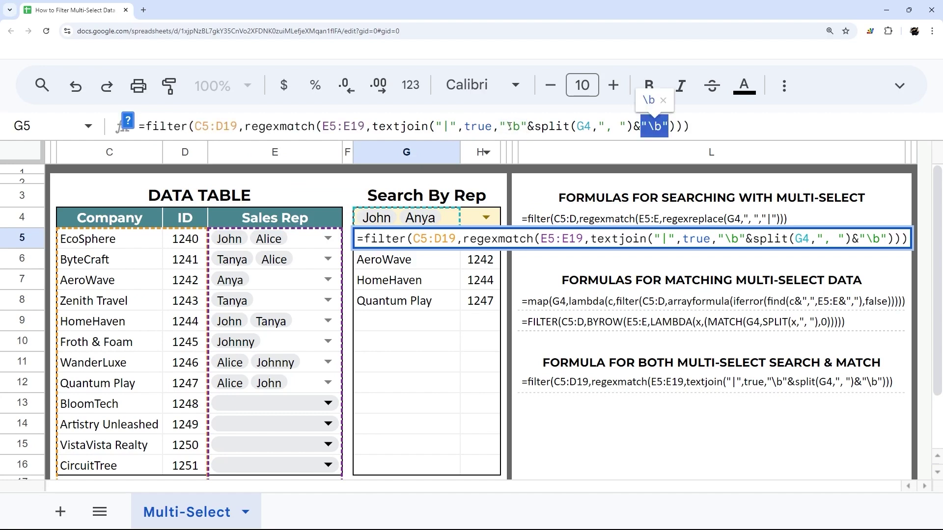
left_click(499, 126)
key("shift+Right")
key("shift+Right")
key("shift+Right")
key("shift+Right")
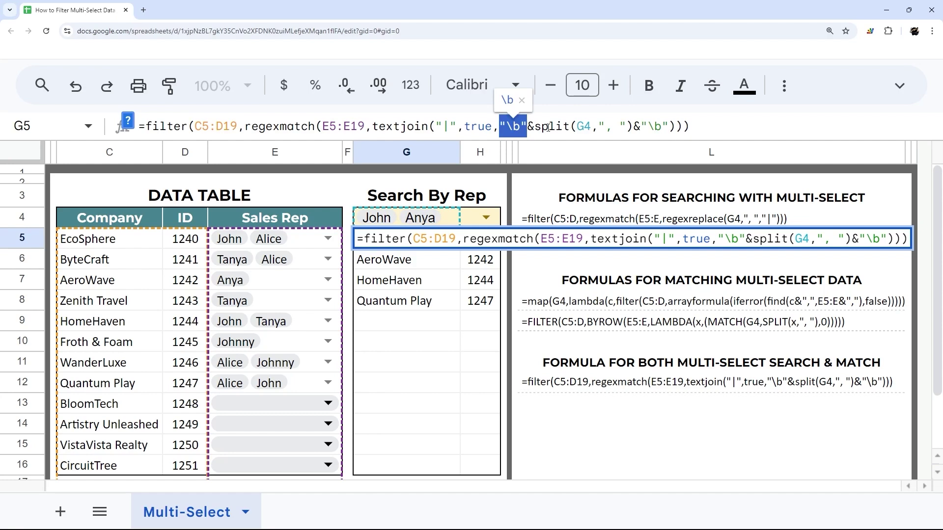
Step: Review the split(G4,", ") part, the complete TEXTJOIN expression and the whole G5 formula, leaving it unedited
left_click_drag(535, 126, 633, 127)
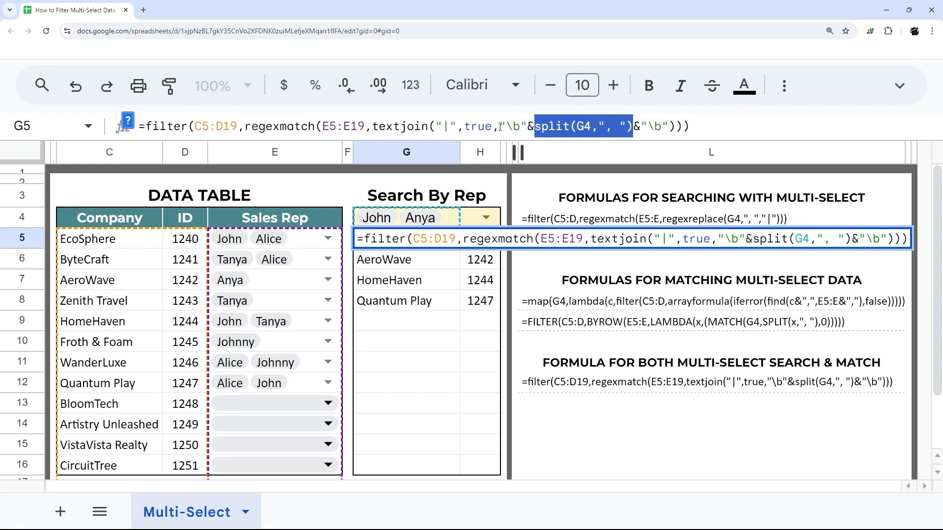
left_click_drag(500, 127, 527, 127)
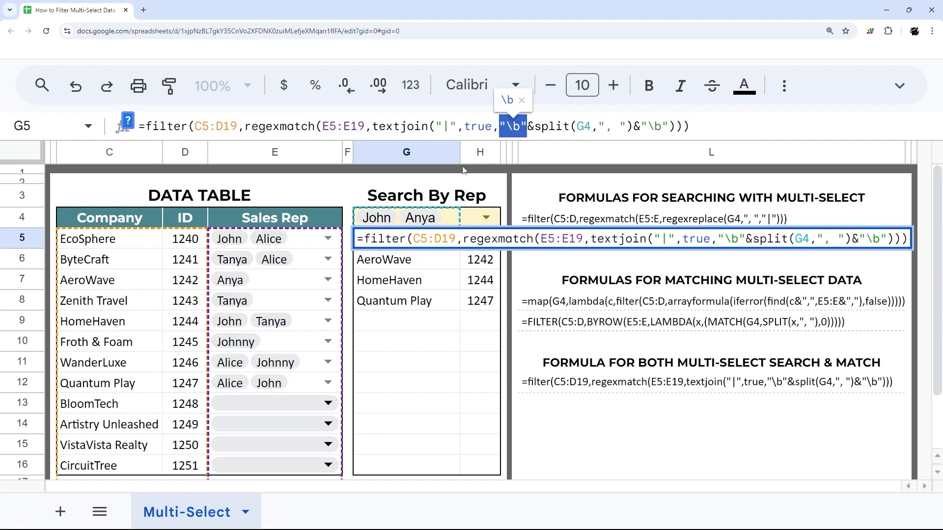
left_click(404, 121)
left_click_drag(372, 126, 676, 126)
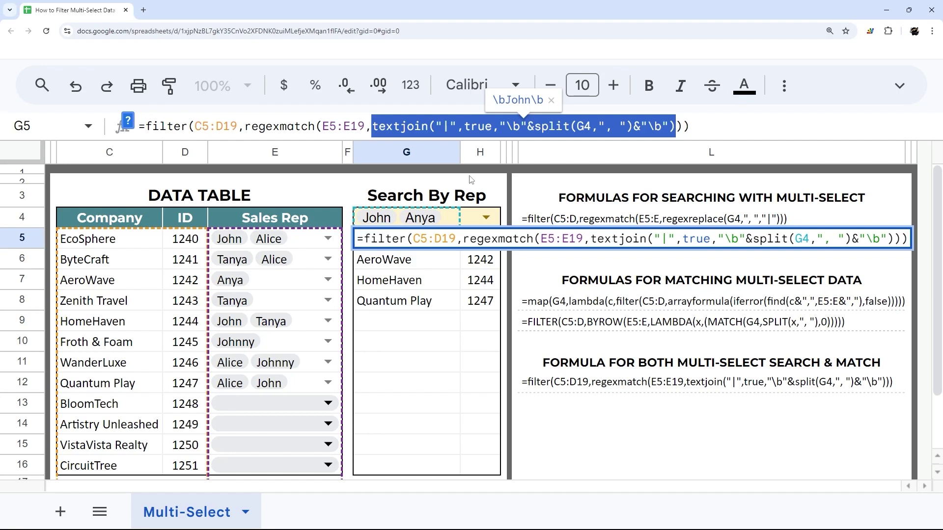
key("Escape")
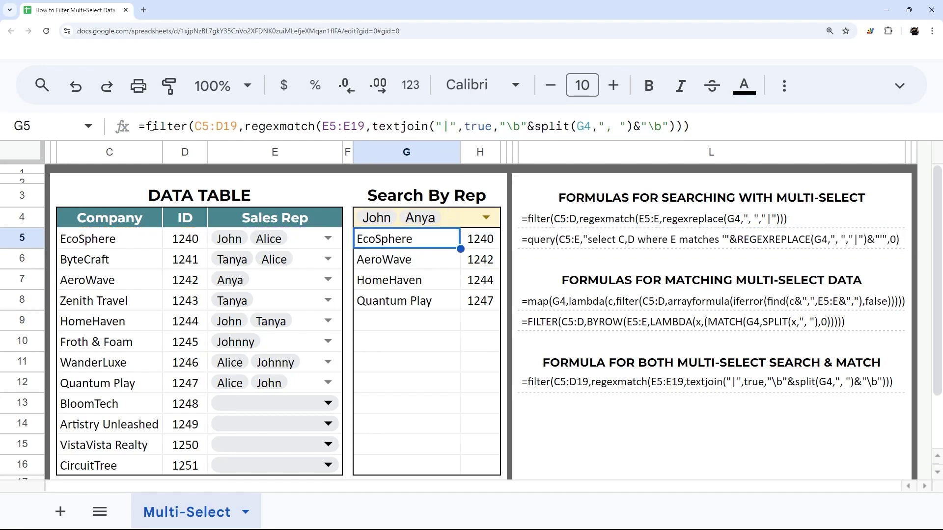
left_click_drag(146, 126, 690, 127)
key("Escape")
Step: Review the reference formulas for searching in L4:L5, for matching in L8:L9 and for both in L12
left_click_drag(608, 226, 654, 252)
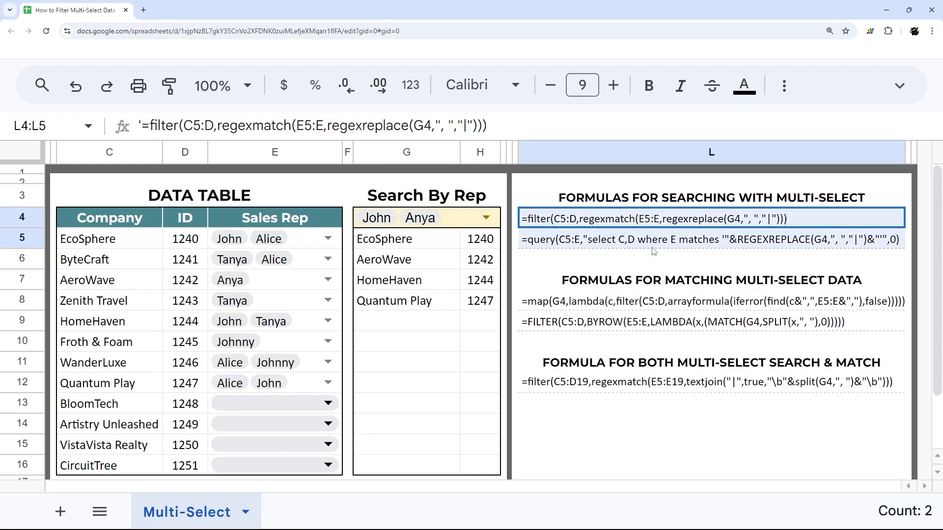
left_click_drag(586, 298, 602, 325)
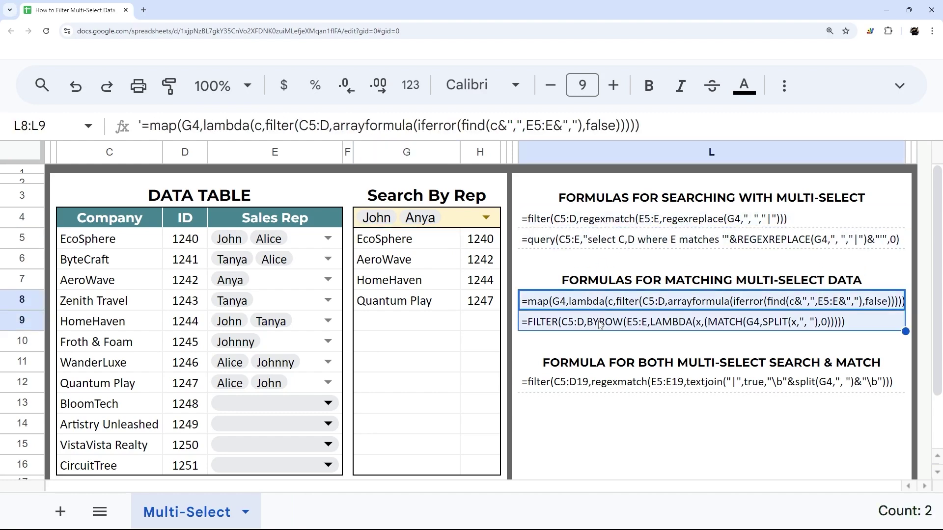
left_click(608, 384)
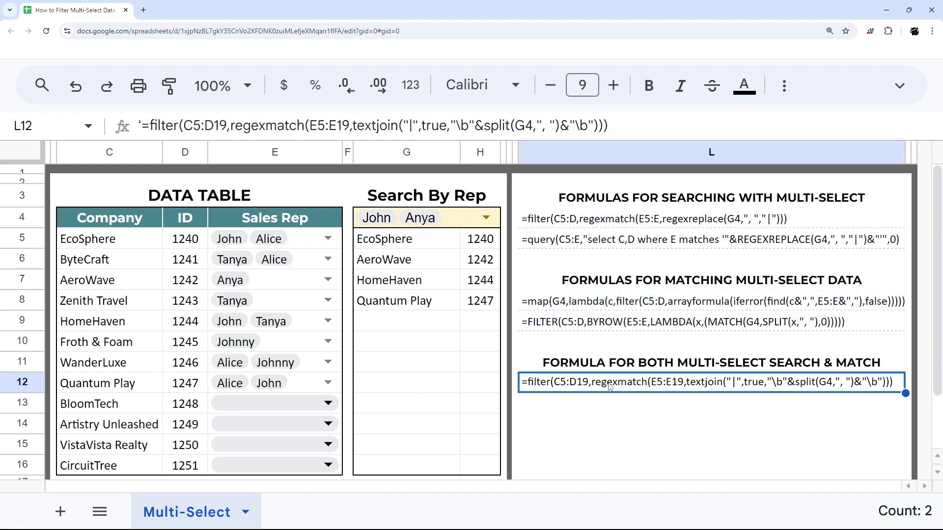
triple_click(632, 122)
key("Escape")
Step: Check the rep choices in the Search By Rep cell G4 and view the formula in G5
left_click(485, 220)
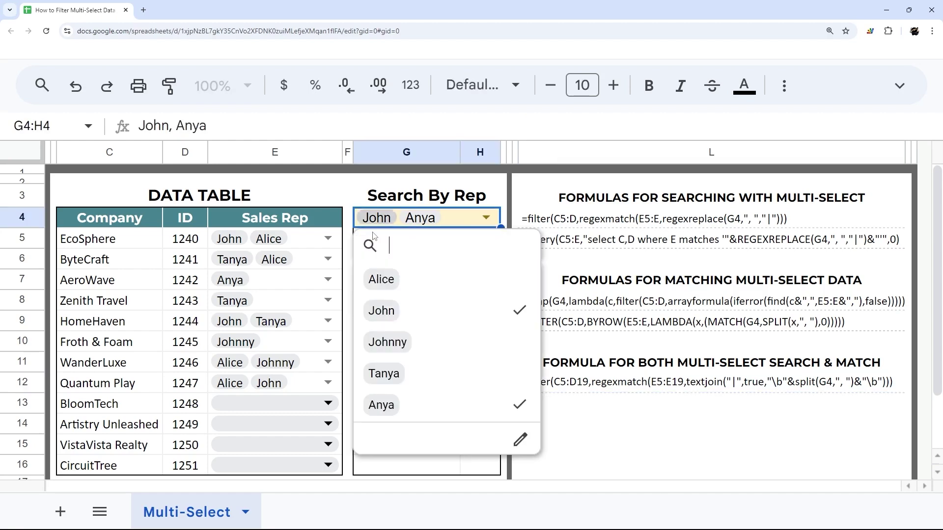
left_click(509, 170)
left_click(424, 250)
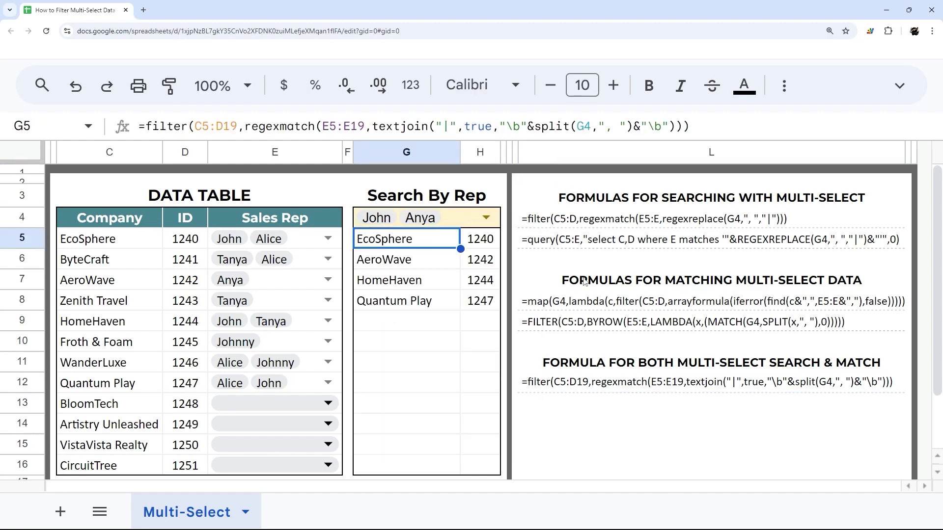